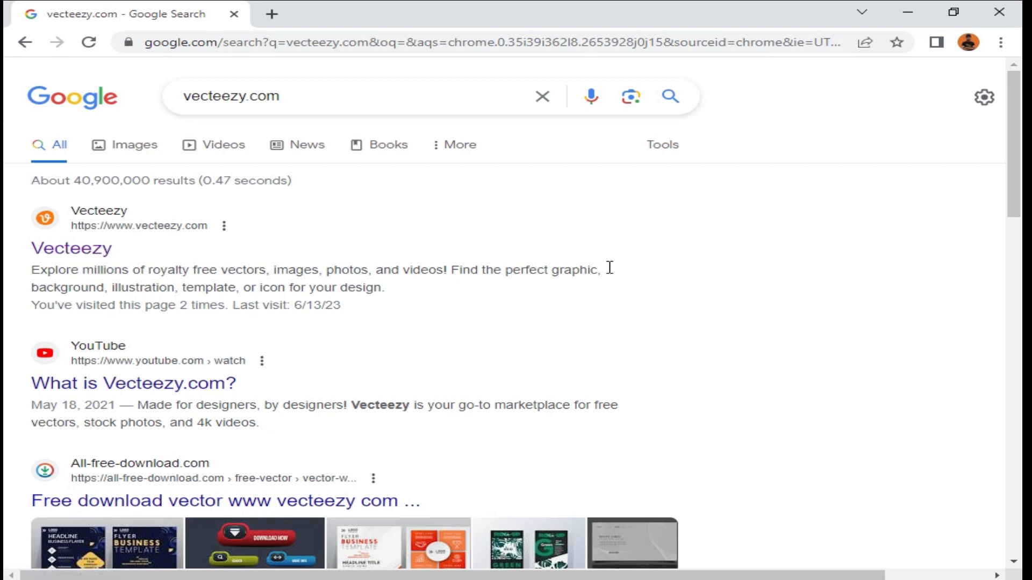
Step: Open the Vecteezy site from the search results and search its vectors for rain
left_click_drag(1016, 180, 1000, 518)
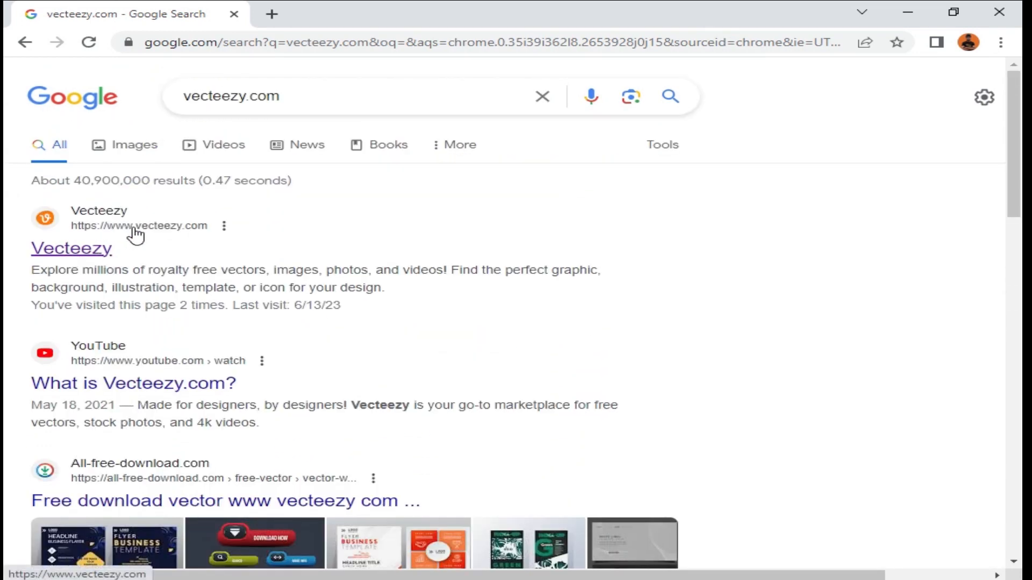
left_click(128, 228)
left_click(130, 232)
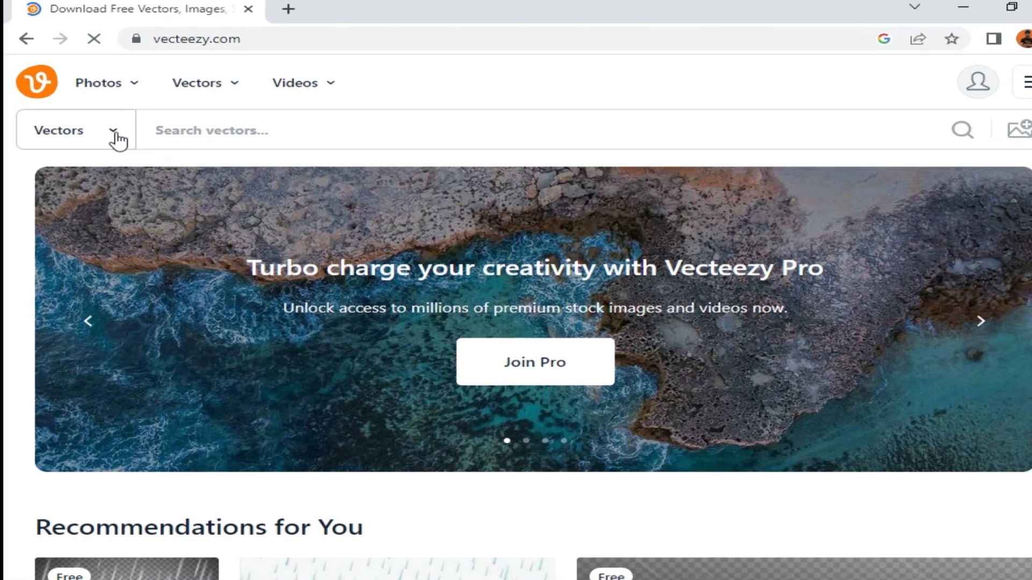
left_click(104, 126)
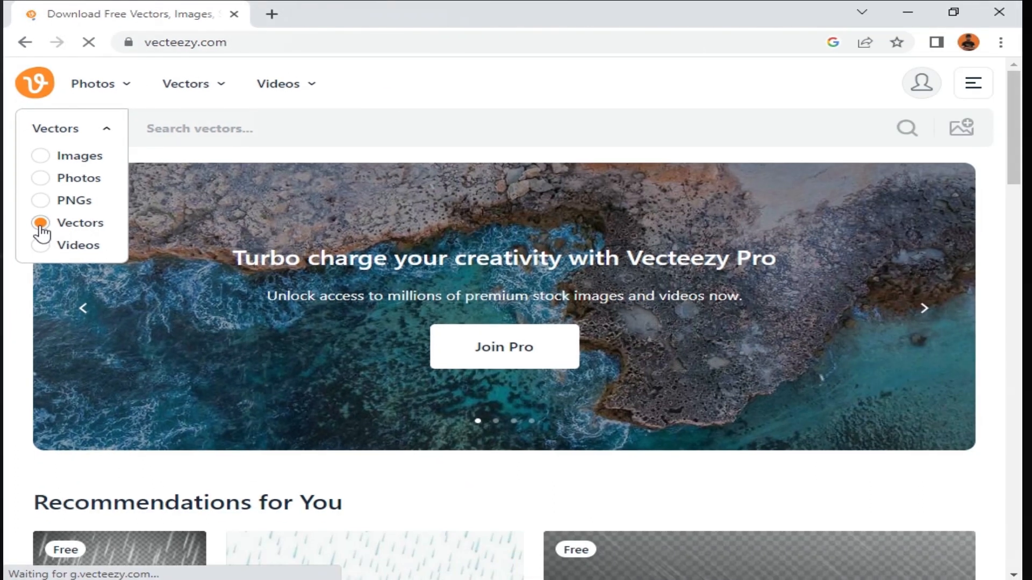
left_click(83, 368)
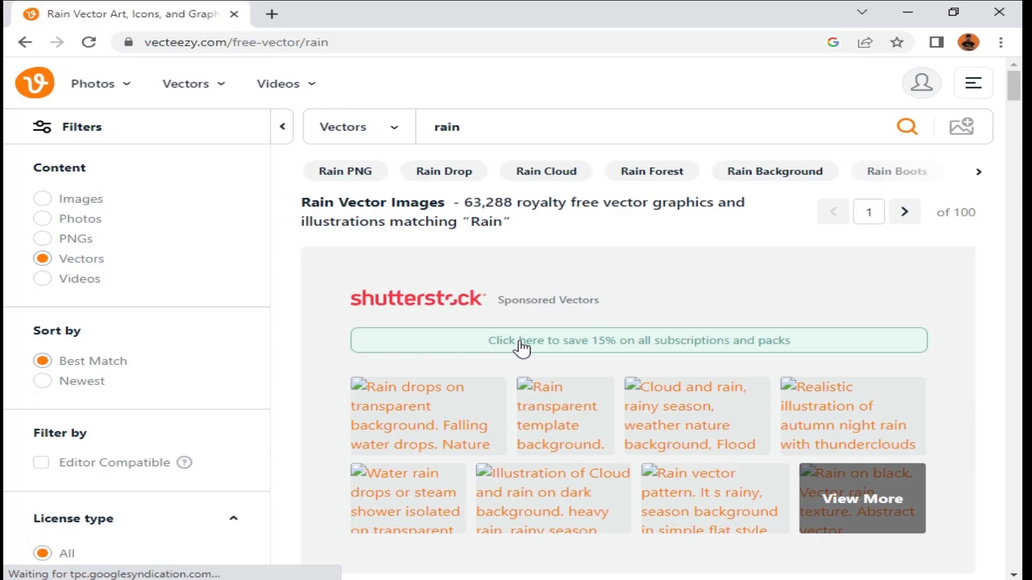
Step: Open the Realistic StormHeavy Rain vector from the results and start its free download
scroll(530, 387, "down", 5)
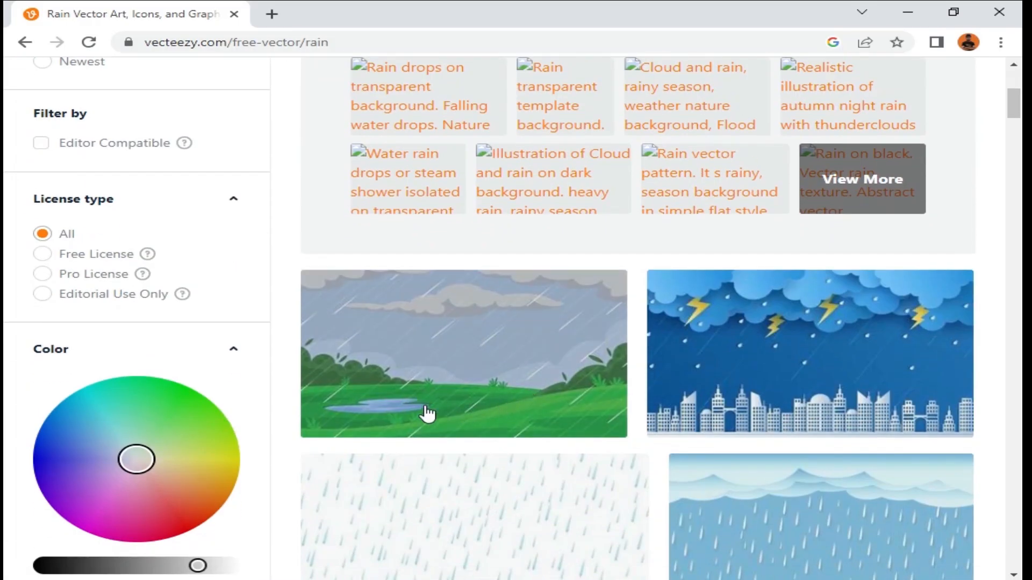
scroll(516, 410, "down", 3)
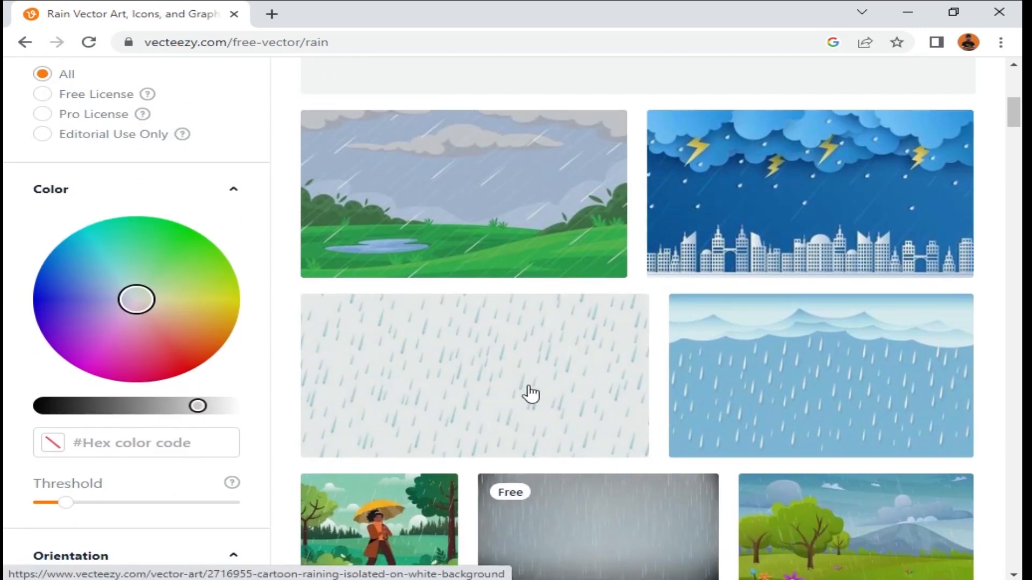
scroll(530, 394, "down", 4)
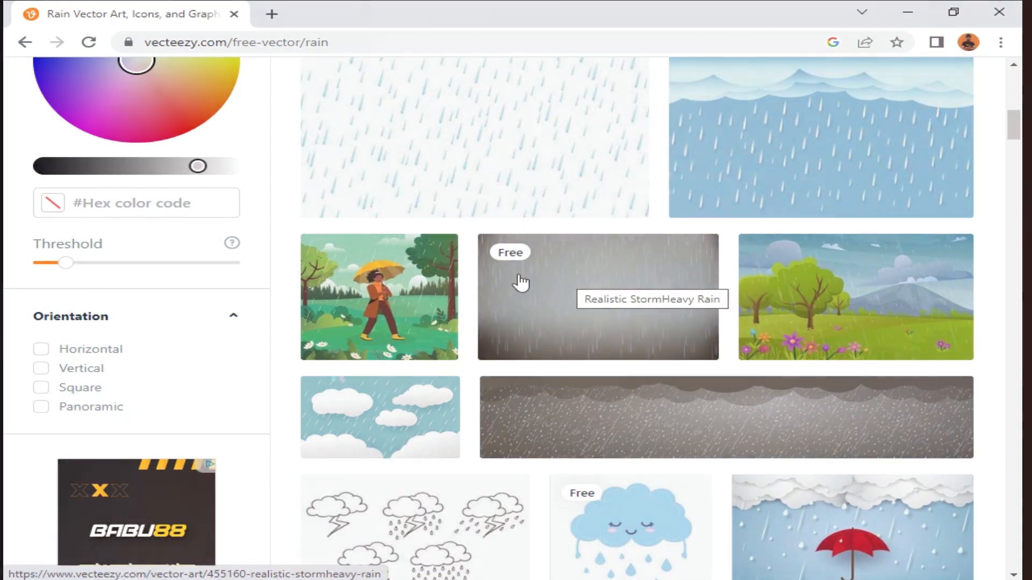
left_click(562, 303)
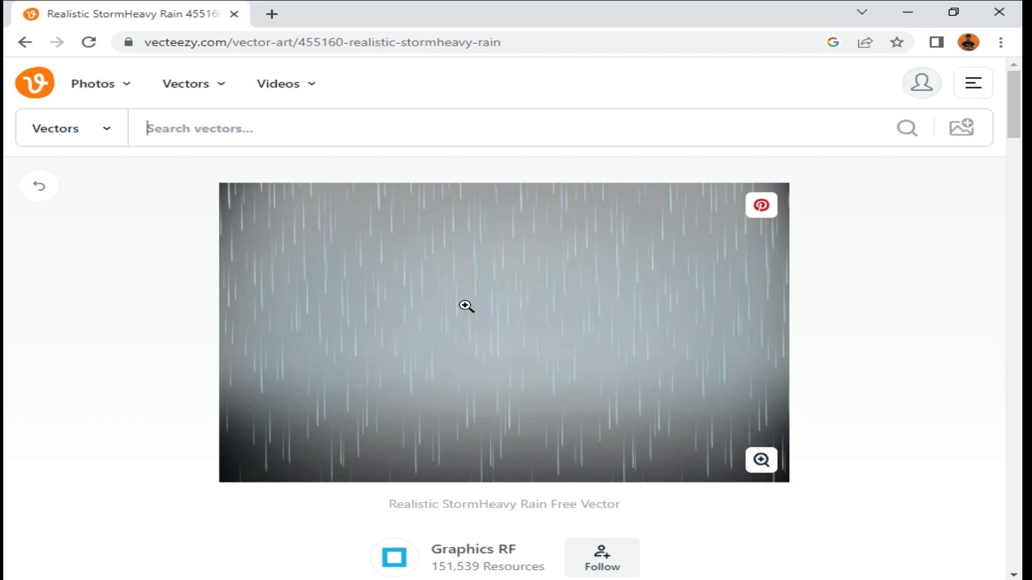
scroll(465, 306, "down", 4)
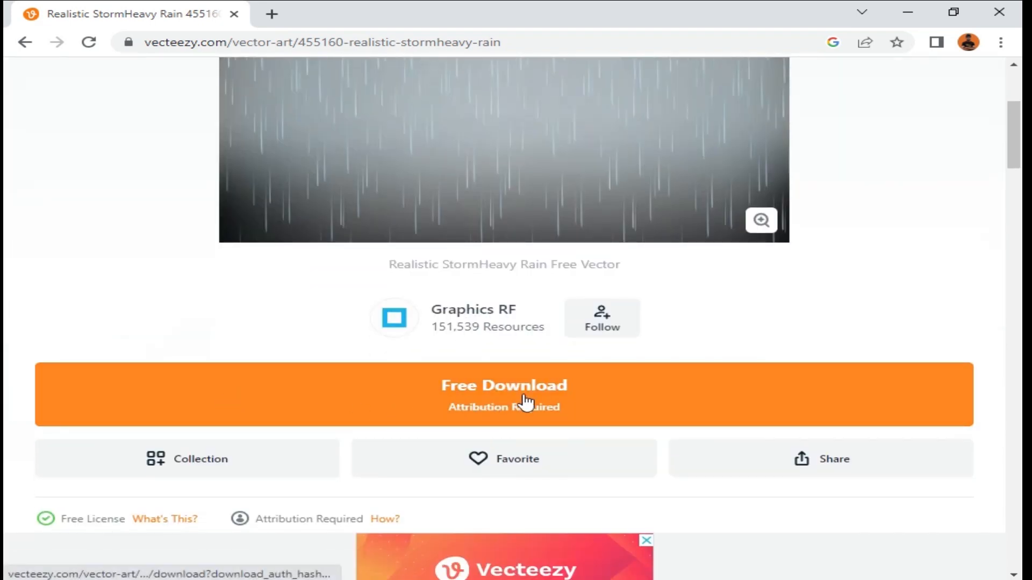
left_click(462, 394)
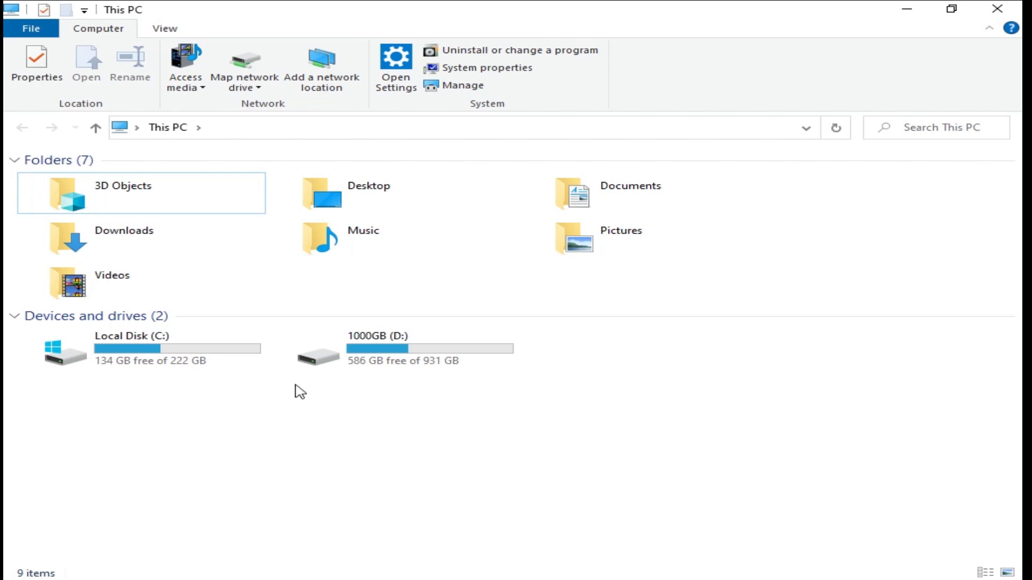
Step: Extract the downloaded rain vector ZIP archive in Downloads to its default folder
double_click(138, 240)
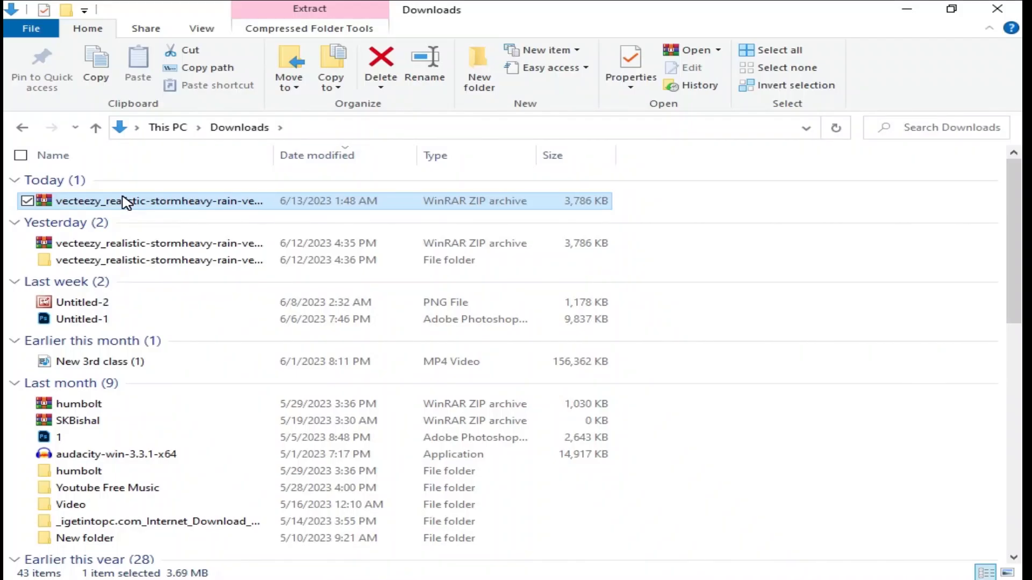
right_click(125, 202)
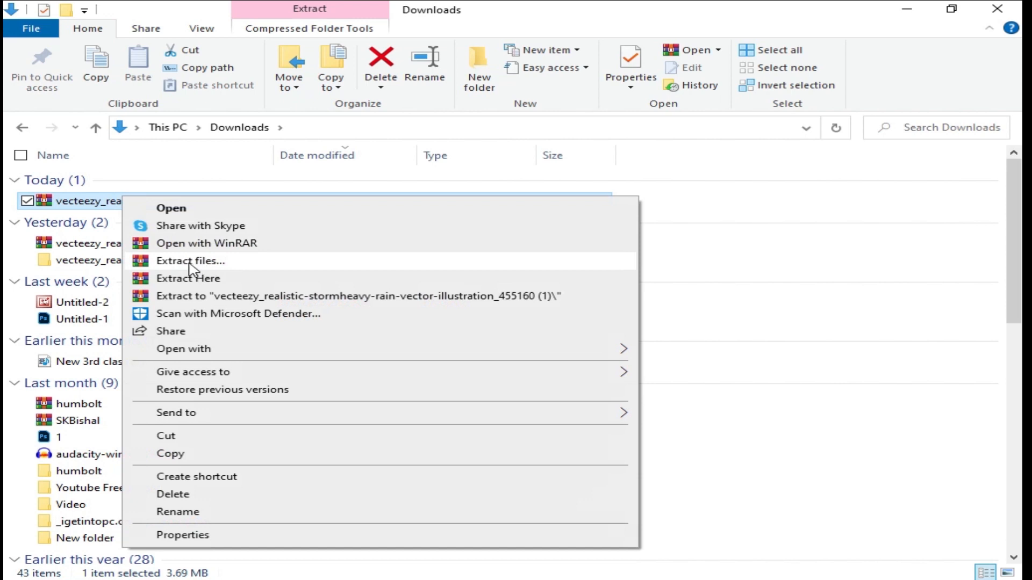
left_click(215, 262)
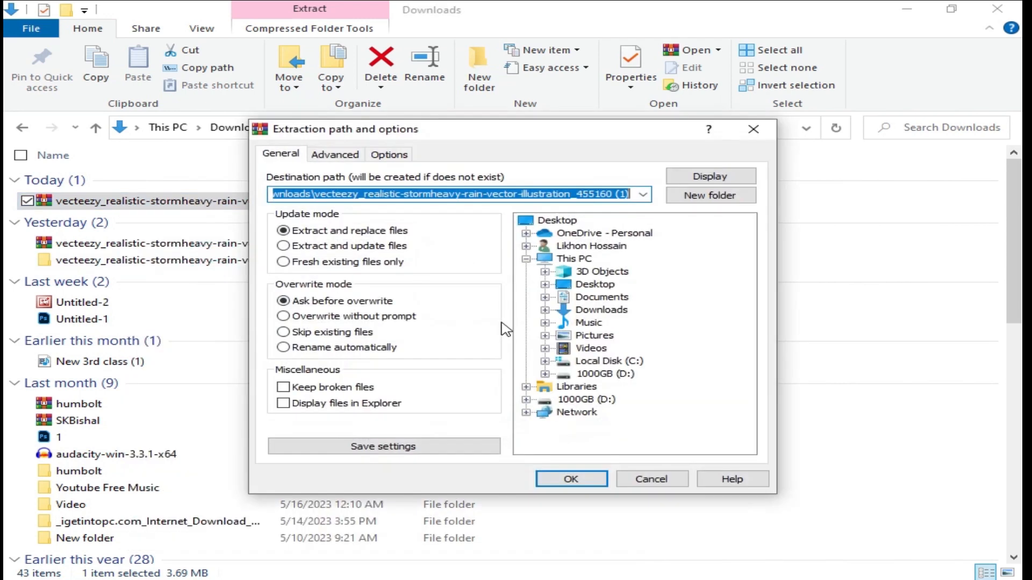
left_click(565, 482)
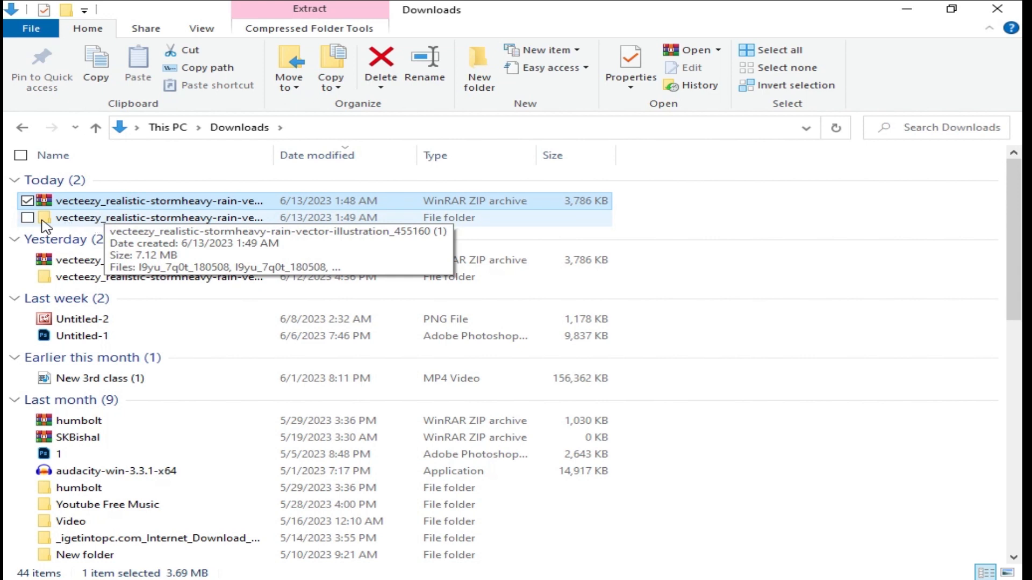
Step: Open the extracted folder and open the EPS rain illustration file
double_click(86, 219)
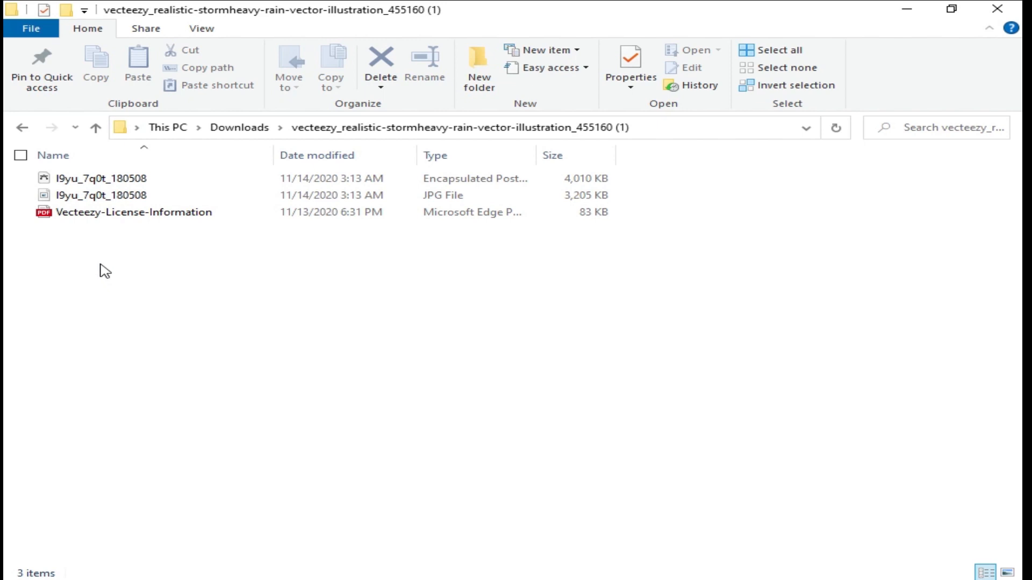
double_click(76, 181)
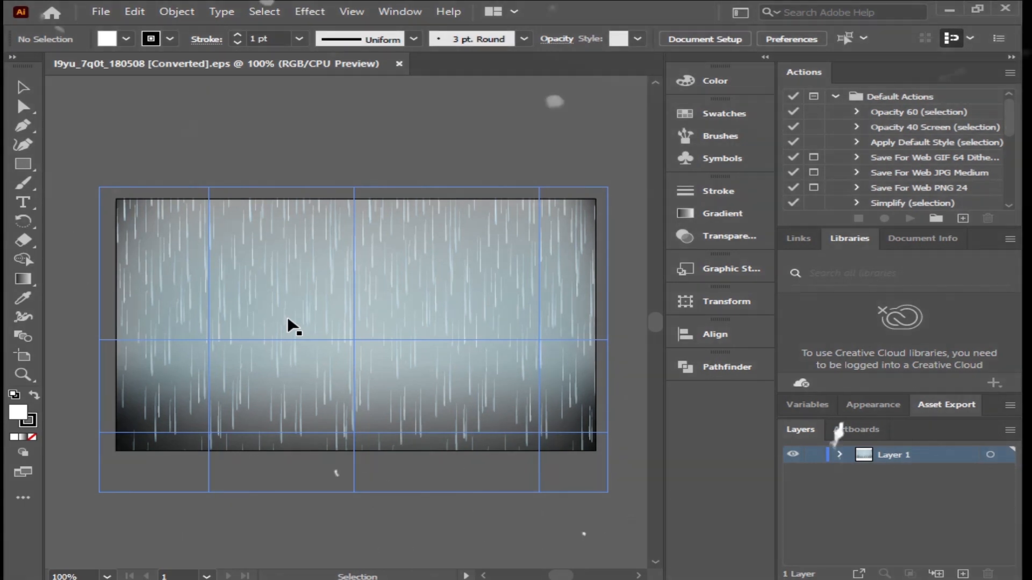
Step: Inside the rain clip group, remove the dark gradient background so only the rain streaks remain, then exit isolation mode
double_click(290, 323)
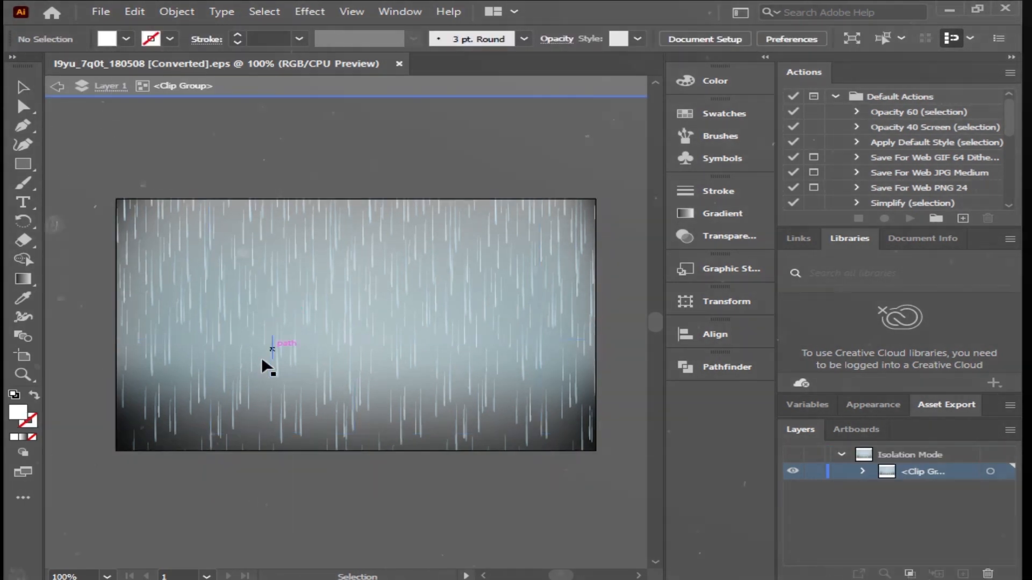
left_click(134, 428)
left_click_drag(146, 315, 153, 199)
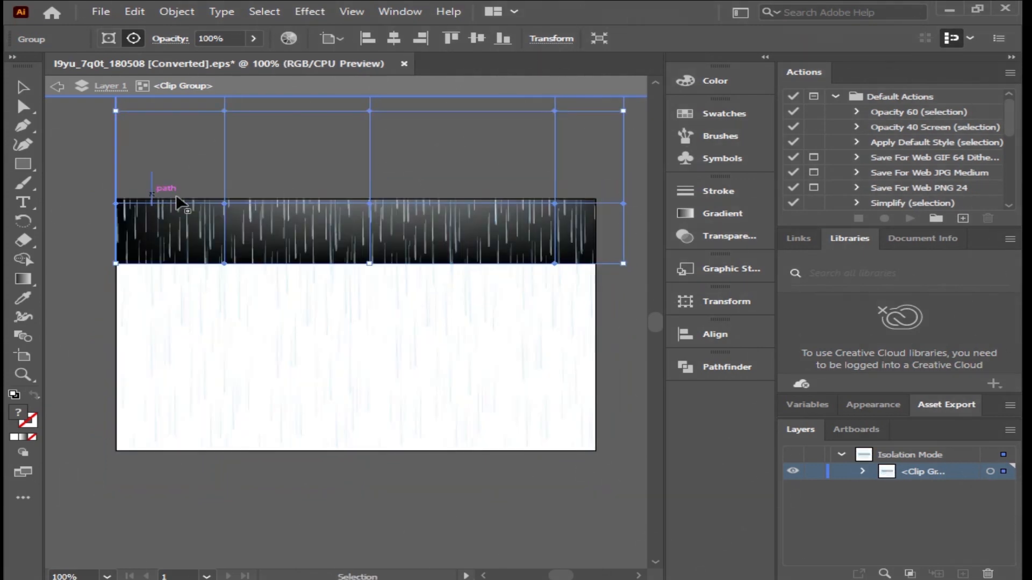
left_click(235, 222)
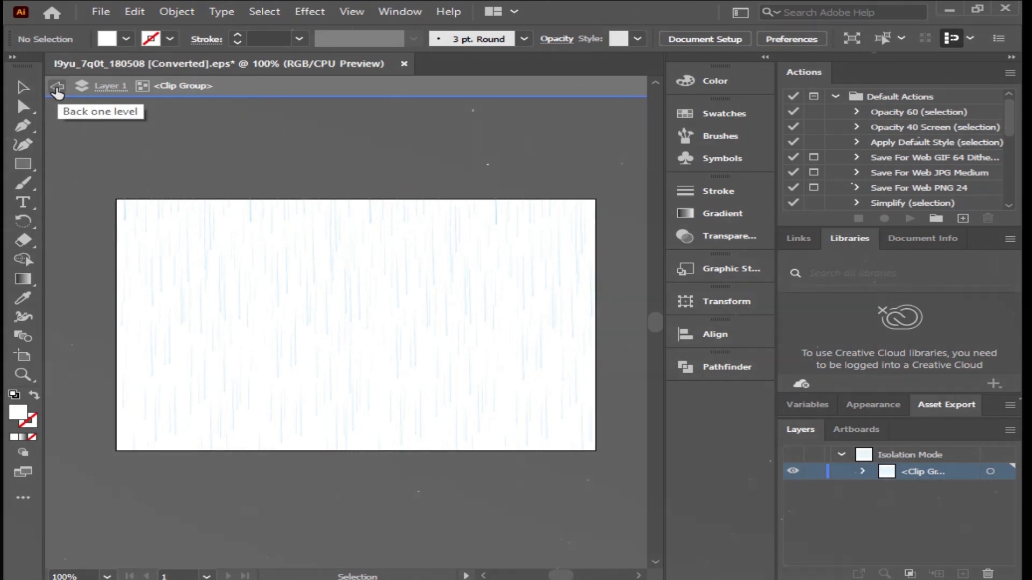
left_click(57, 88)
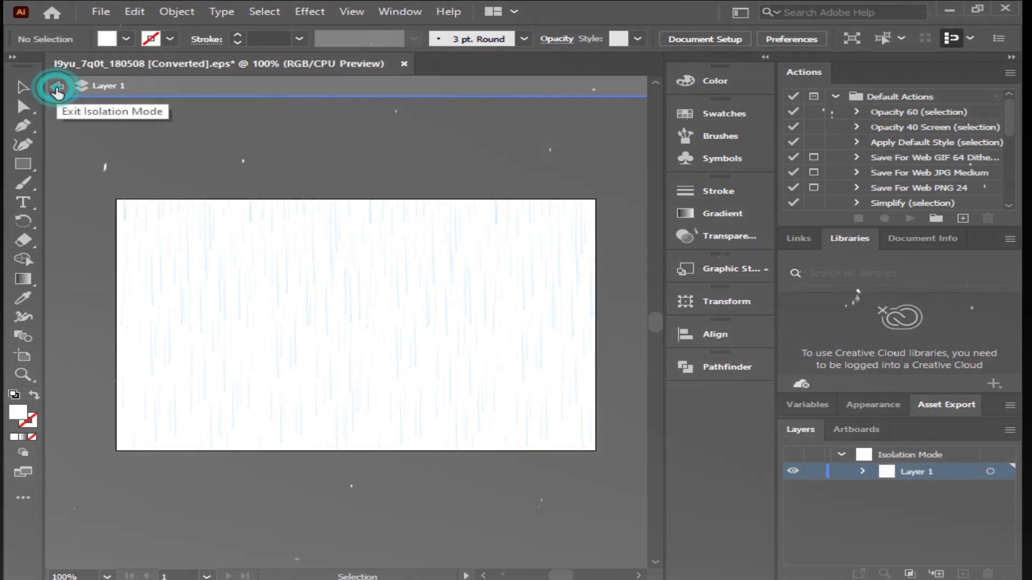
left_click(57, 88)
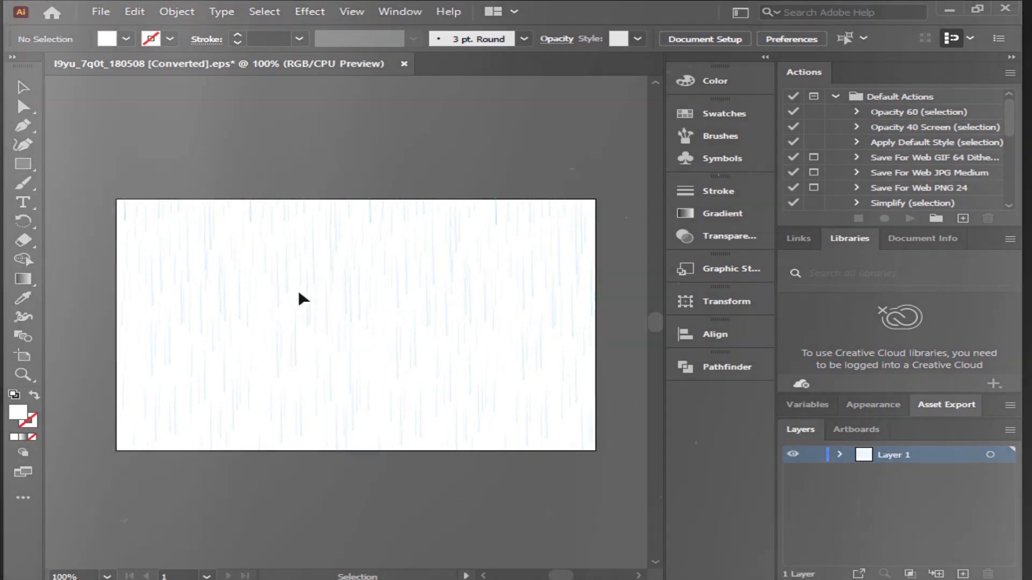
left_click(284, 290)
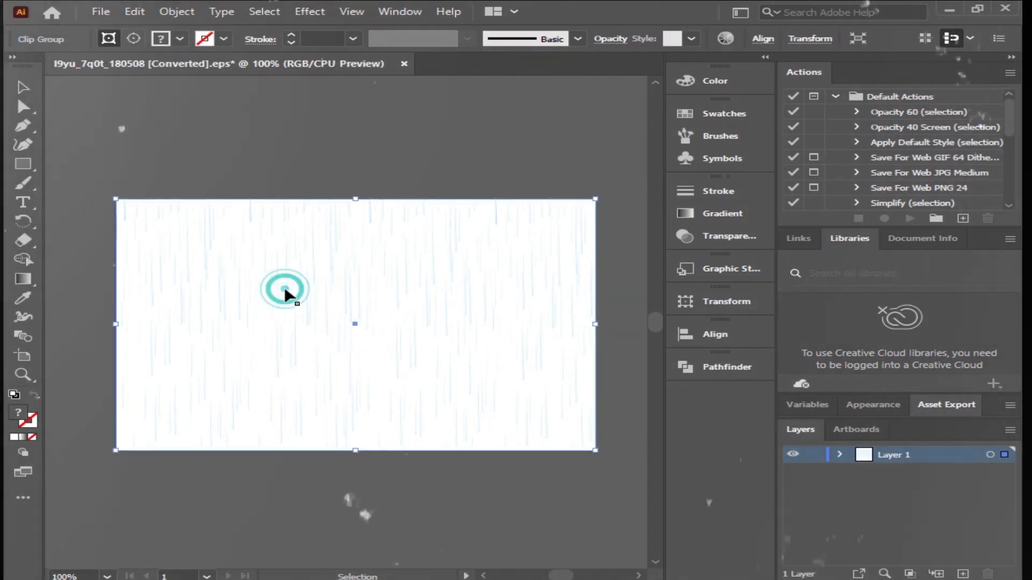
left_click_drag(285, 289, 380, 199)
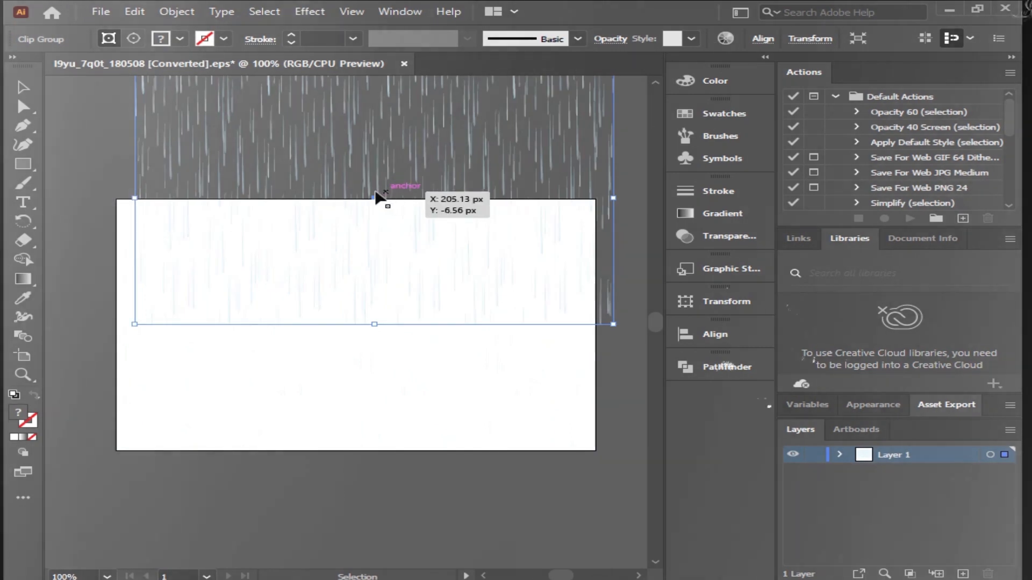
key("a")
key("ctrl+z")
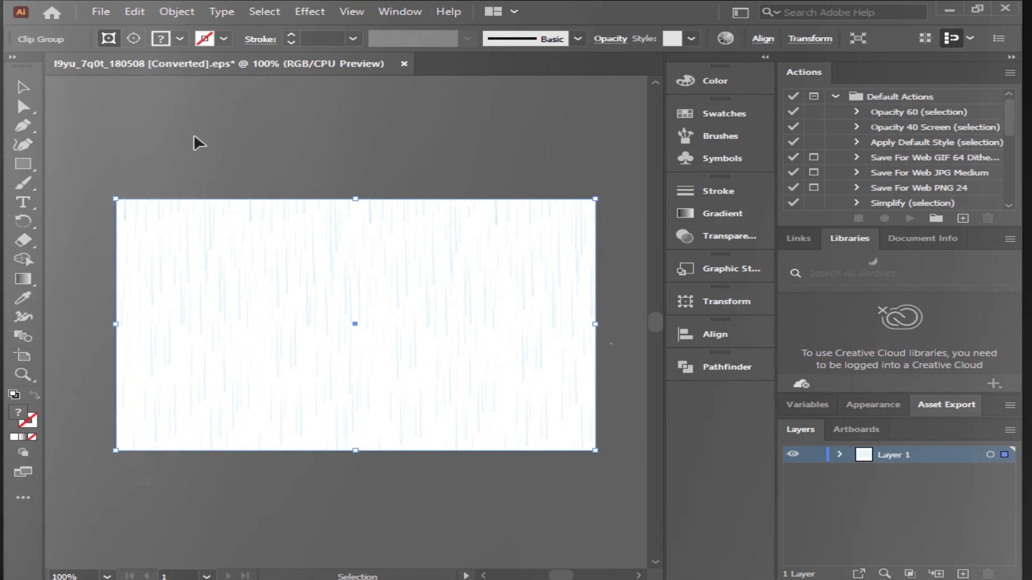
Step: Save the artwork as an Adobe Illustrator (.AI) file in the Downloads folder
left_click(102, 13)
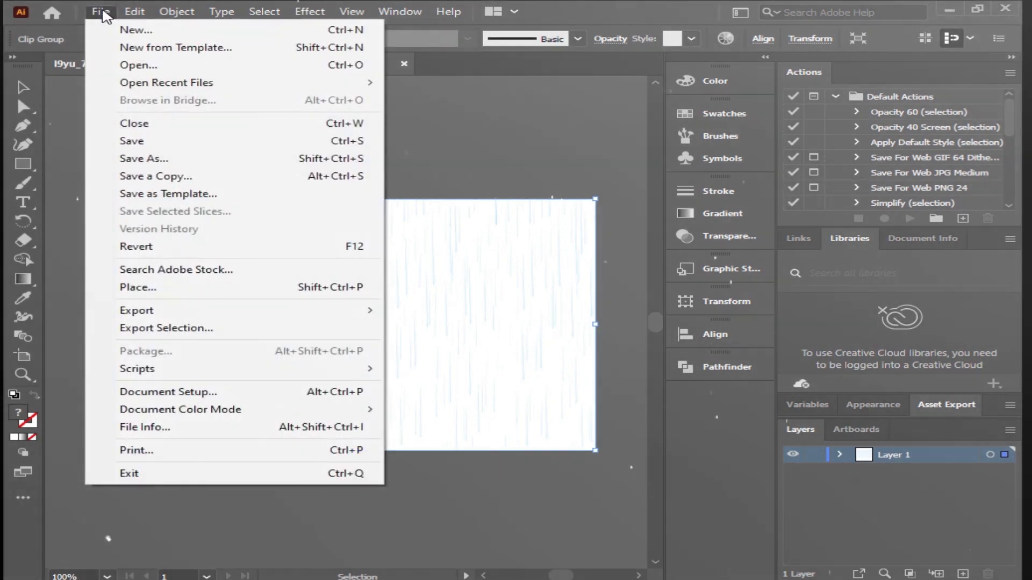
left_click(137, 159)
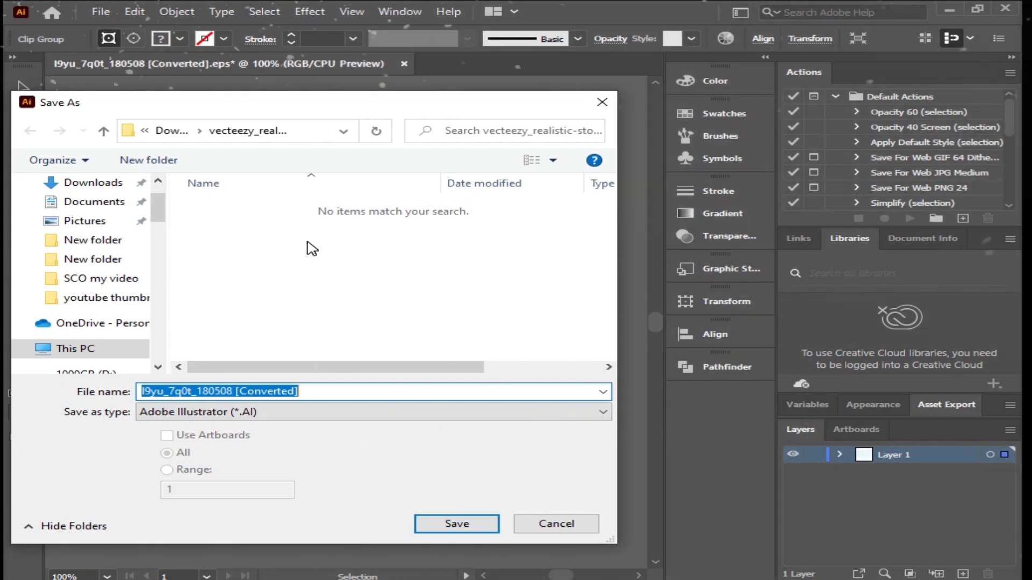
left_click(92, 185)
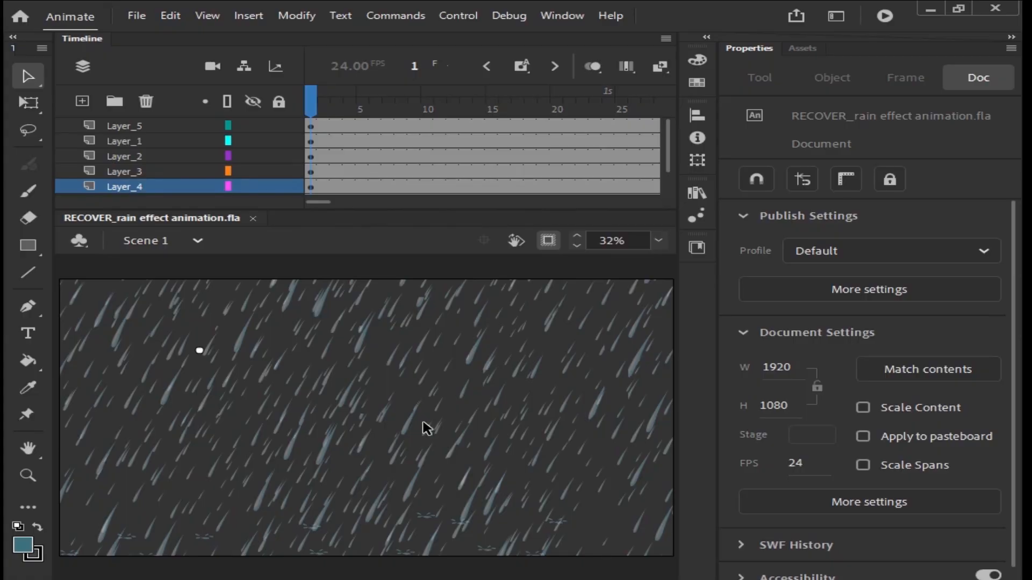
Step: Switch to Animate and create a new Full HD 1920 x 1080 character animation document at 24 fps
left_click(137, 15)
key("Escape")
mouse_move(129, 18)
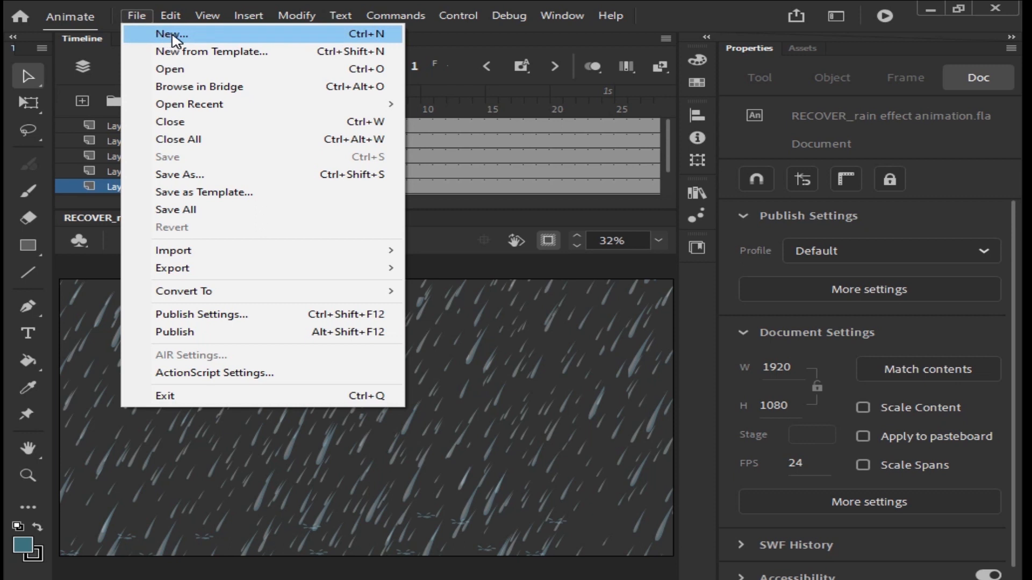
left_click(173, 37)
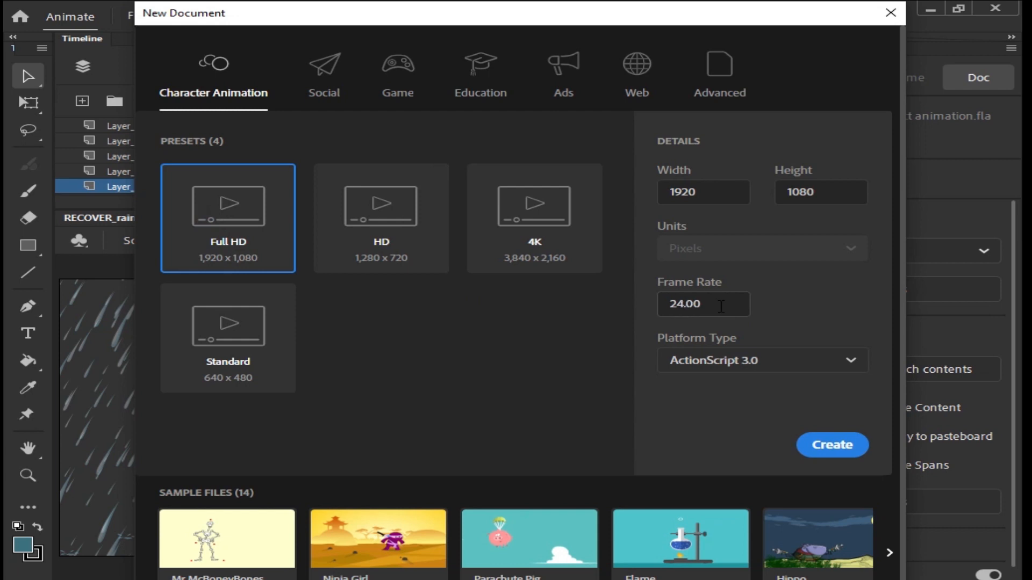
left_click_drag(684, 305, 654, 312)
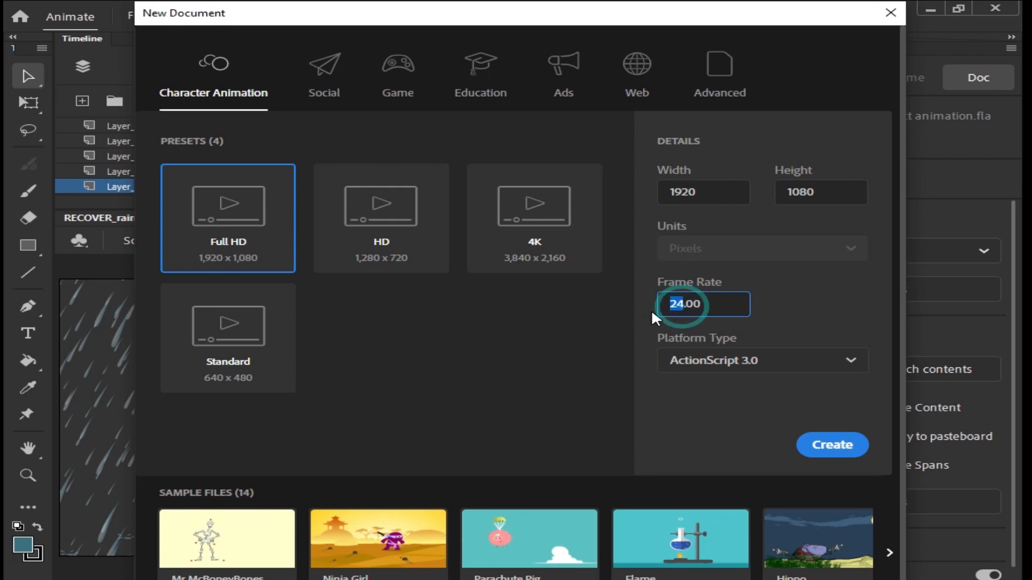
left_click(831, 453)
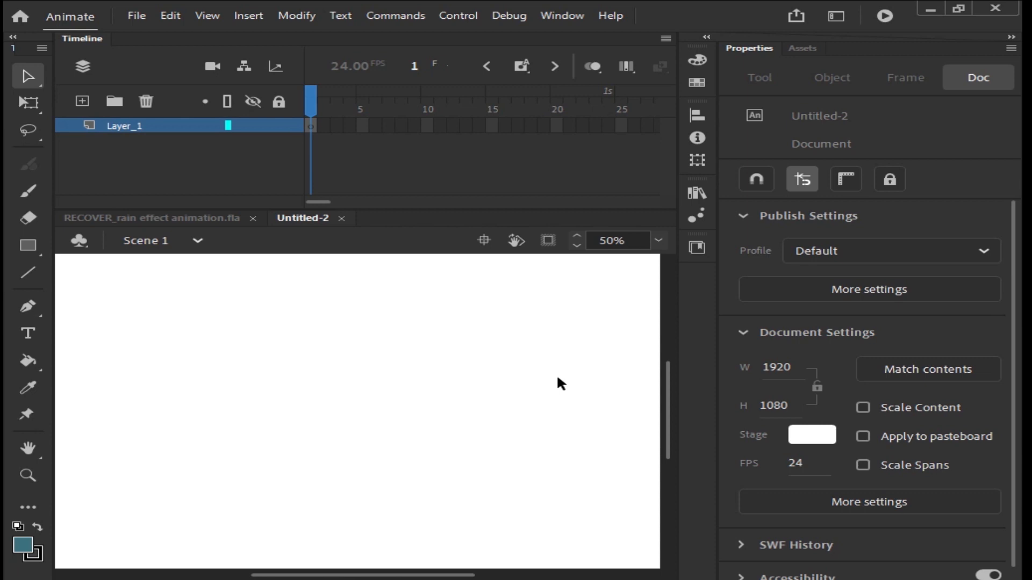
Step: Import the converted AI rain file from Downloads to the stage, converting its layers to a single Animate layer
left_click(145, 16)
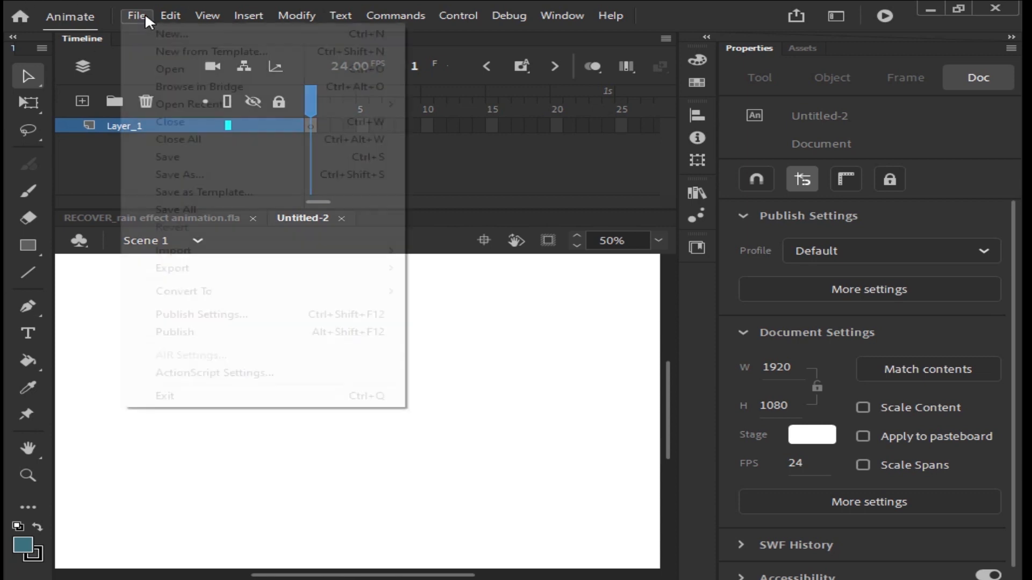
mouse_move(171, 255)
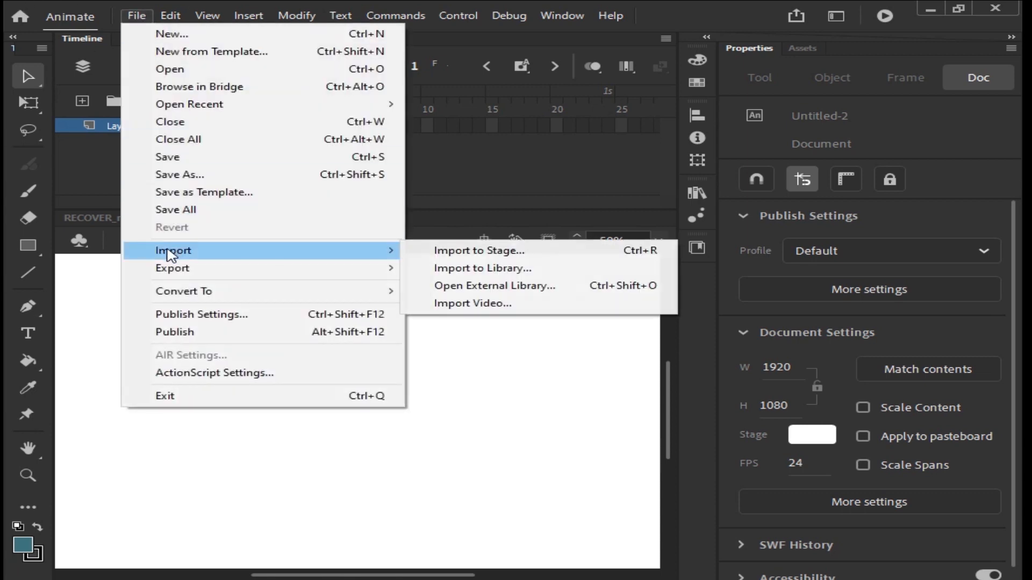
left_click(524, 252)
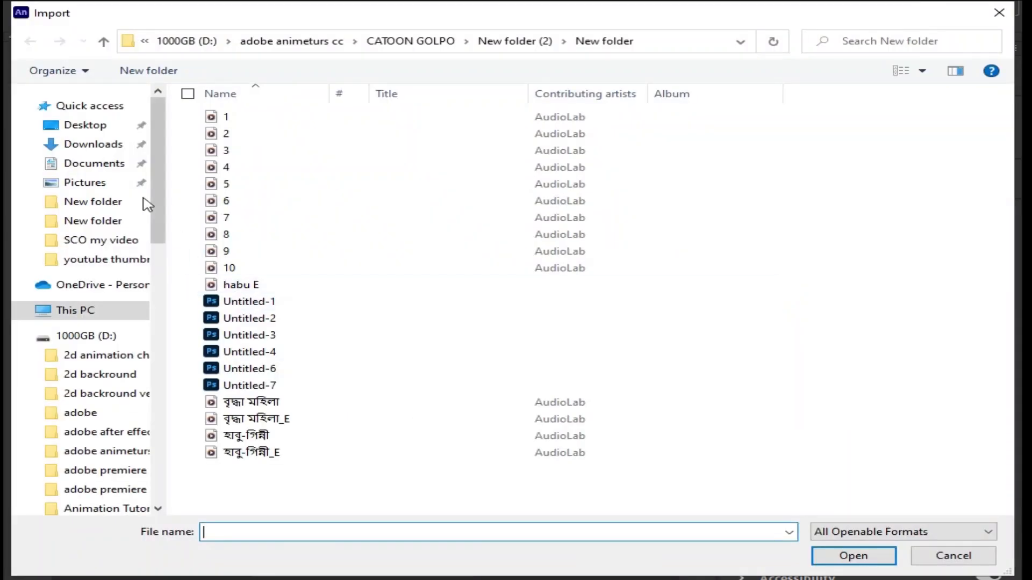
left_click(71, 145)
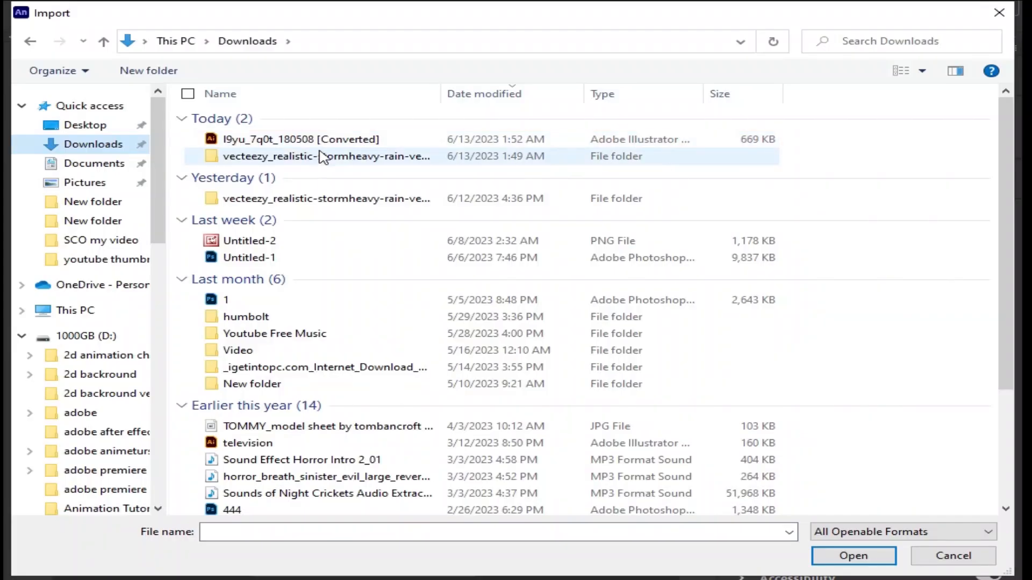
left_click(231, 144)
left_click(852, 557)
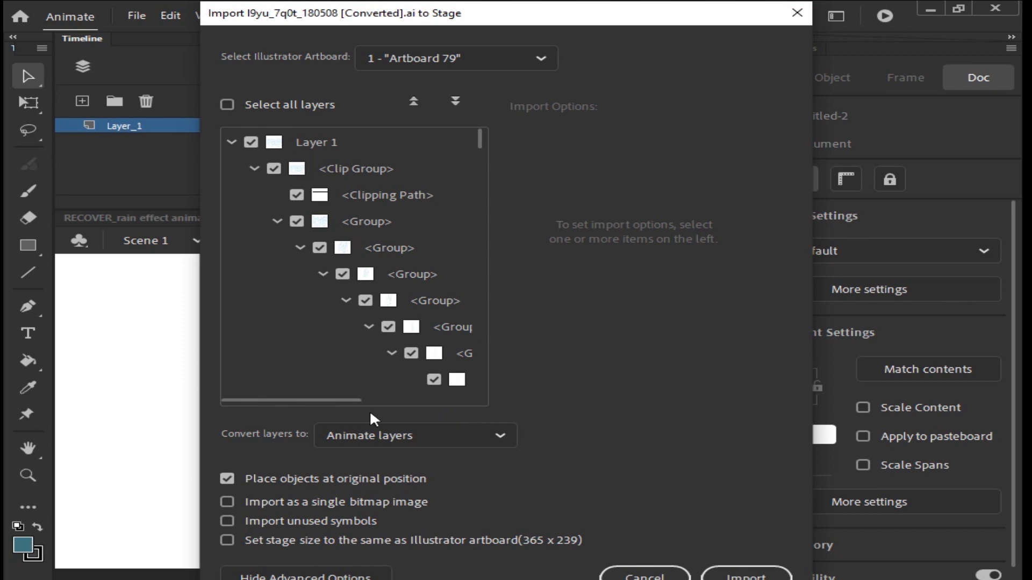
left_click(499, 435)
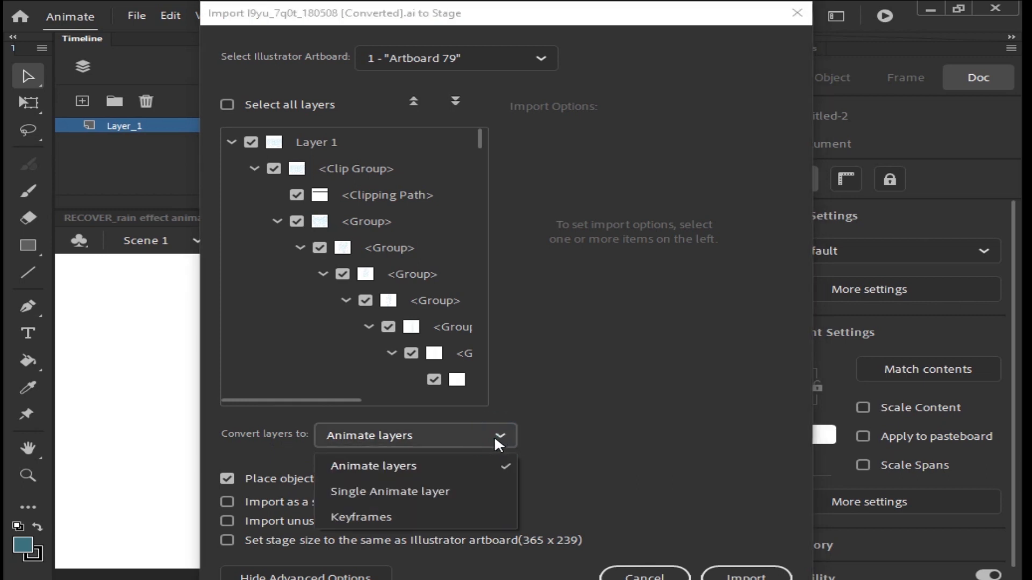
left_click(431, 491)
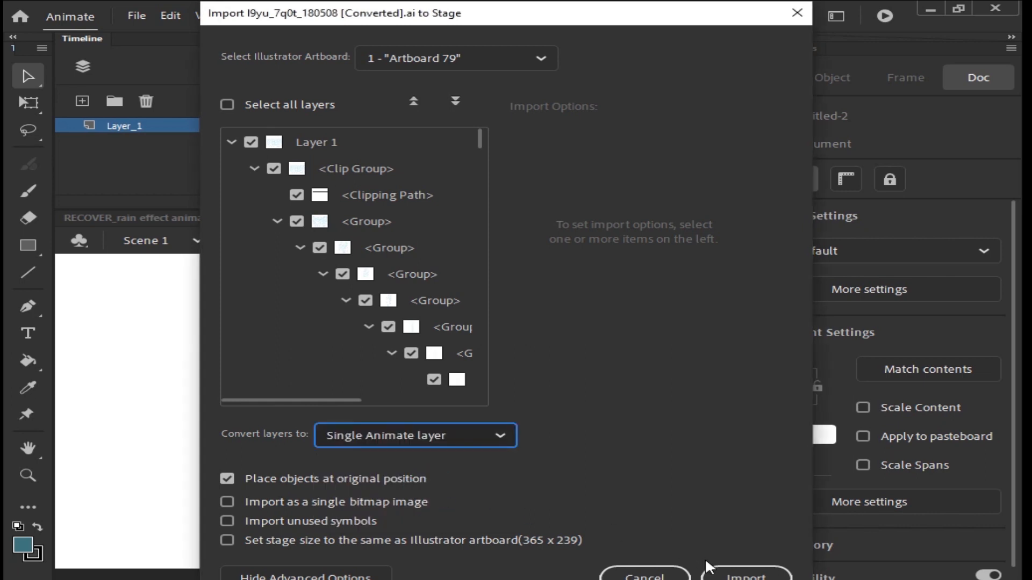
left_click(747, 576)
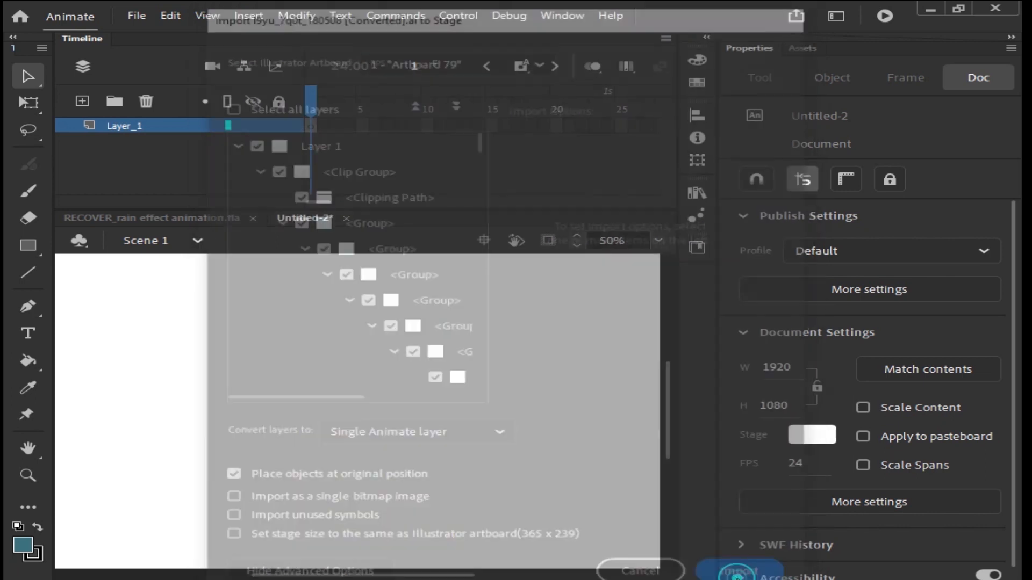
Step: Set the stage colour to red #CC0000
key("ctrl+minus")
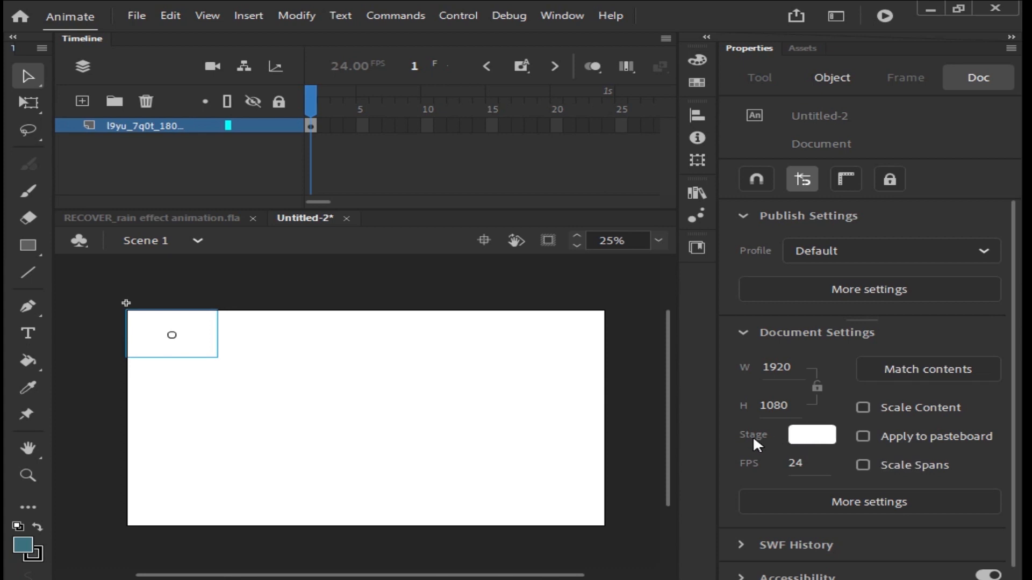
left_click(812, 436)
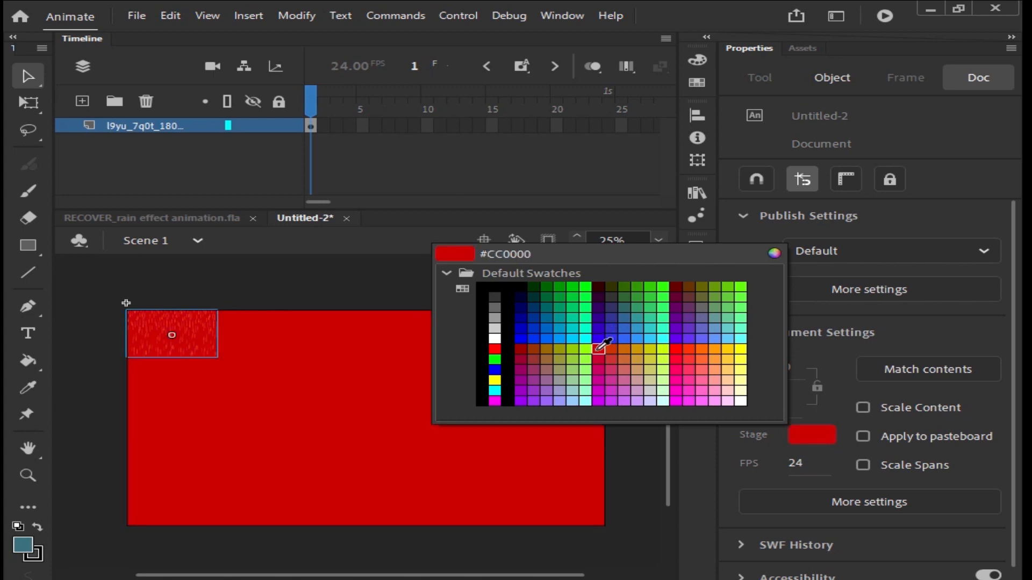
left_click(600, 347)
Step: Move the rain clip onto the stage and scale it with Free Transform to about 1575 x 1031 to cover the stage
left_click_drag(173, 346, 329, 417)
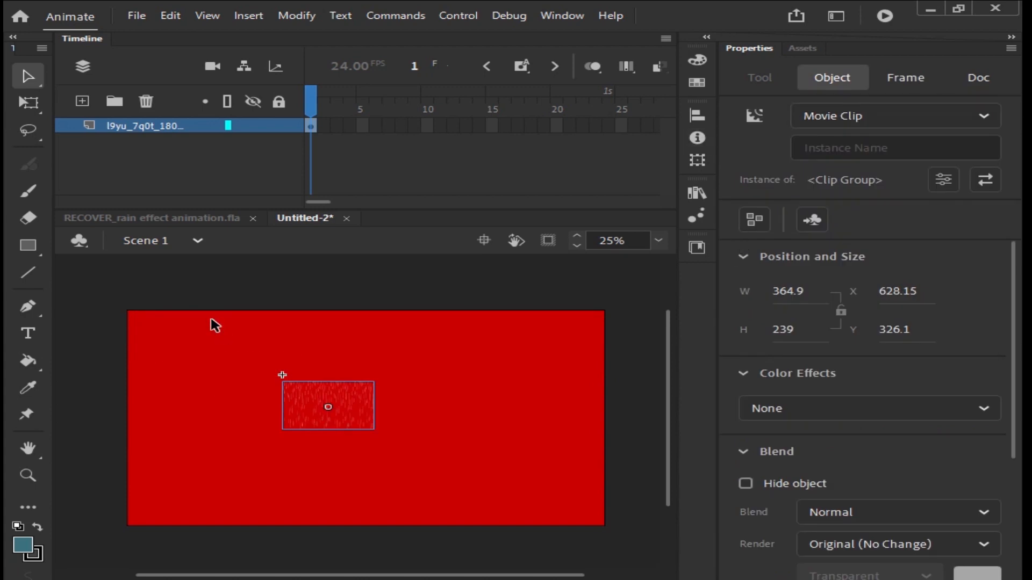
key("q")
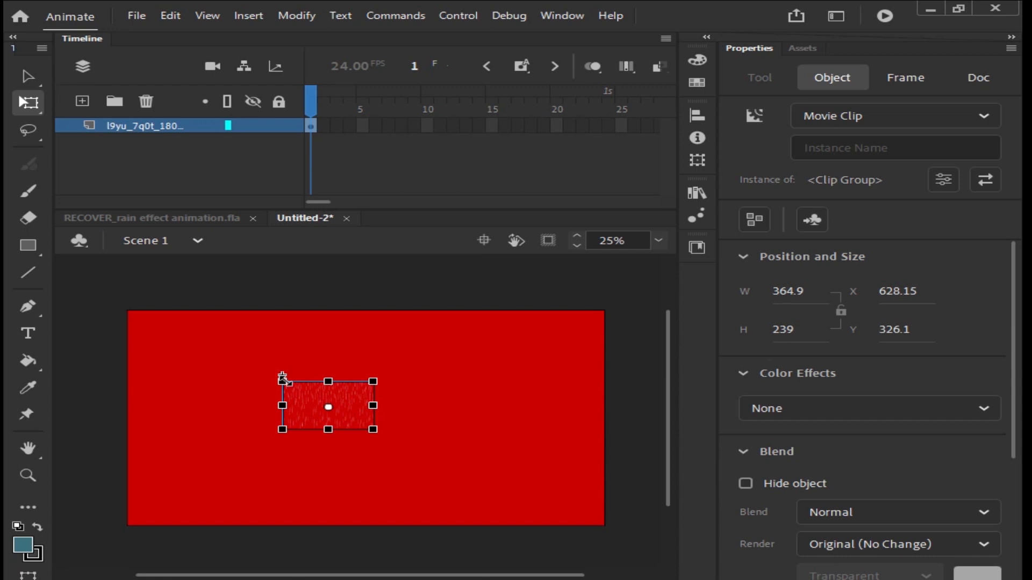
left_click_drag(282, 379, 189, 274)
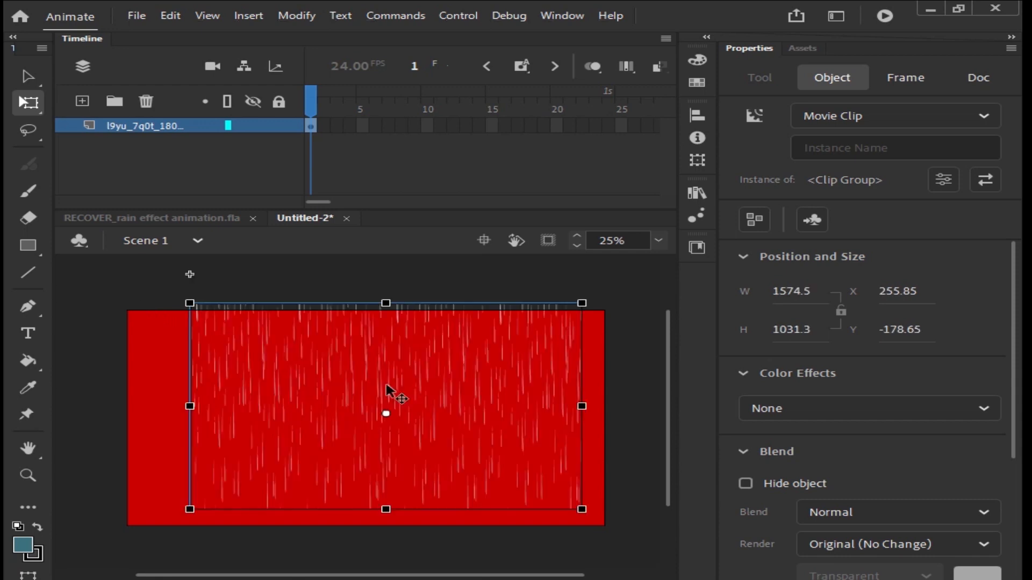
left_click_drag(485, 386, 384, 369)
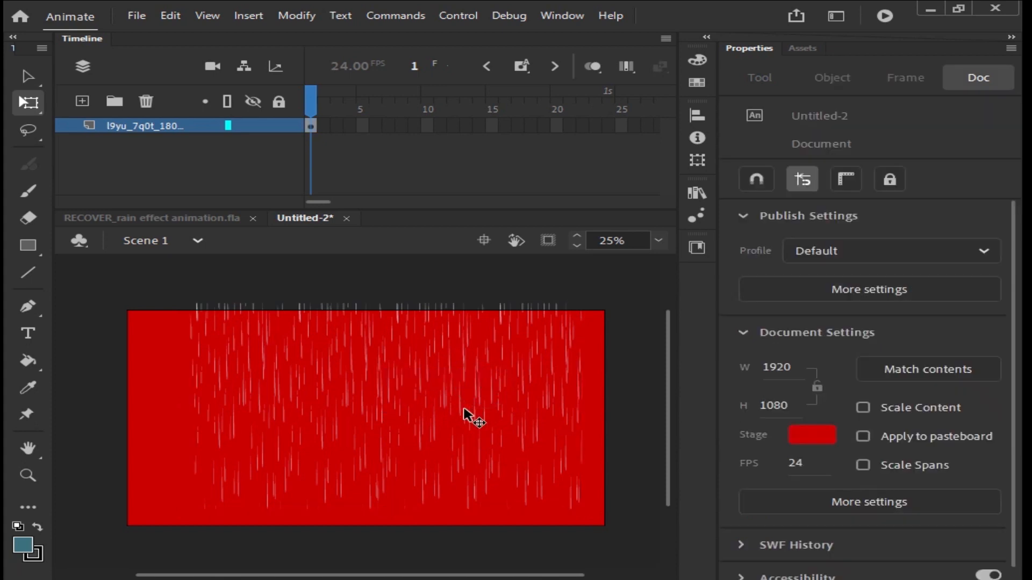
left_click(430, 387)
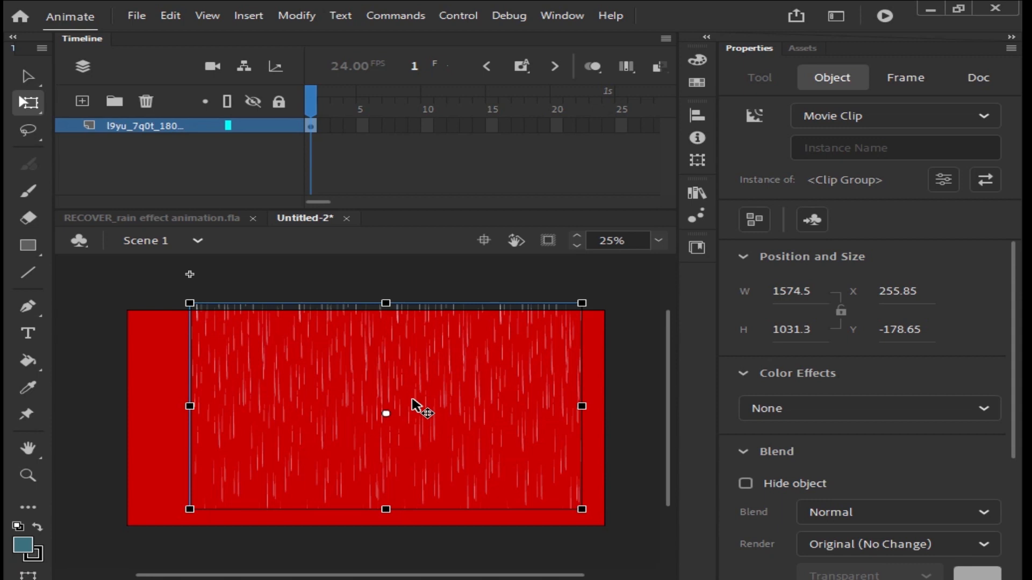
key("ctrl+b")
key("ctrl+z")
Step: Inside the rain clip, unlock the layers and delete every layer except Layer_3, then return to Scene 1
double_click(321, 418)
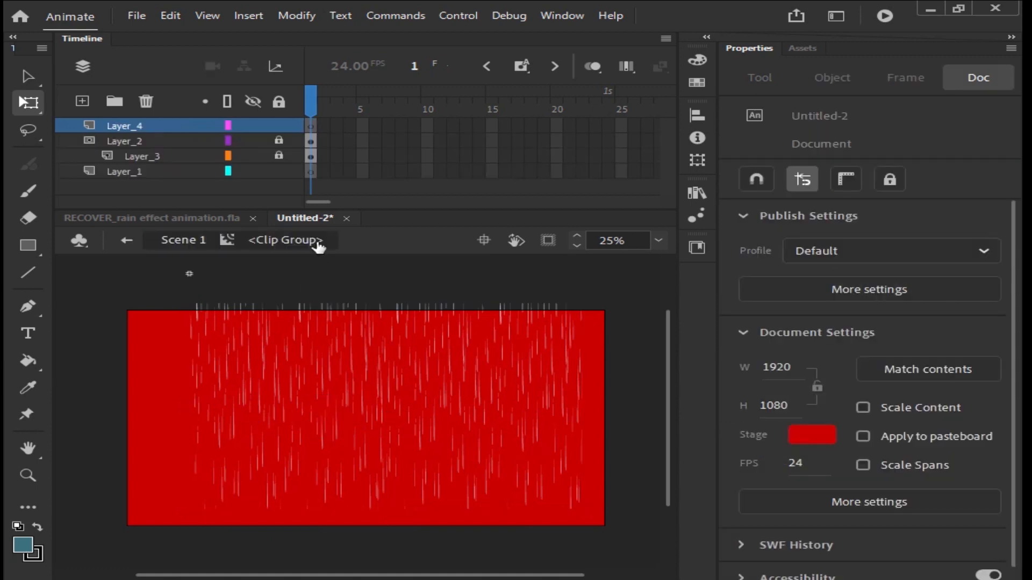
left_click(279, 142)
left_click(279, 154)
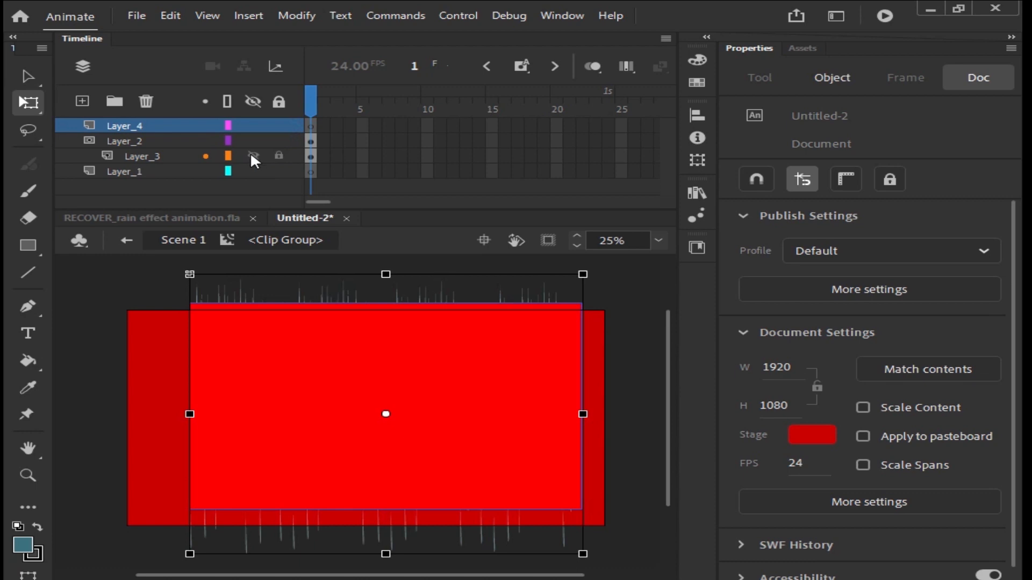
left_click(122, 141)
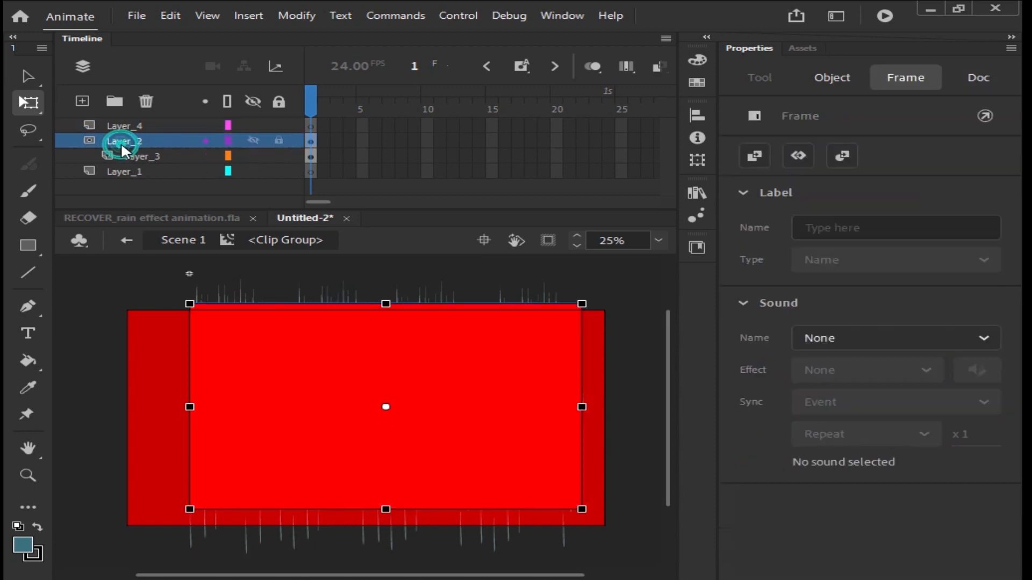
left_click(146, 101)
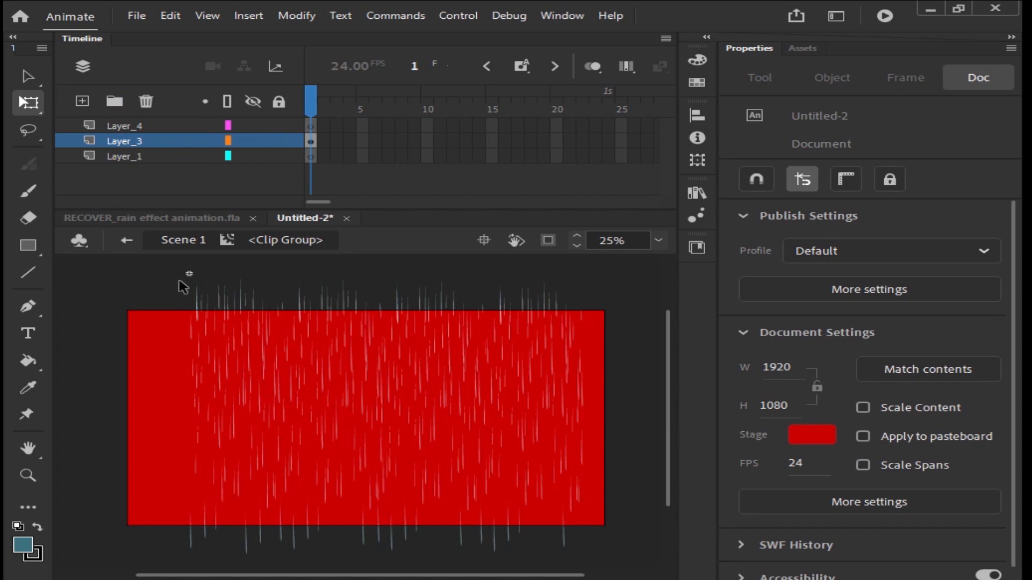
left_click(100, 126)
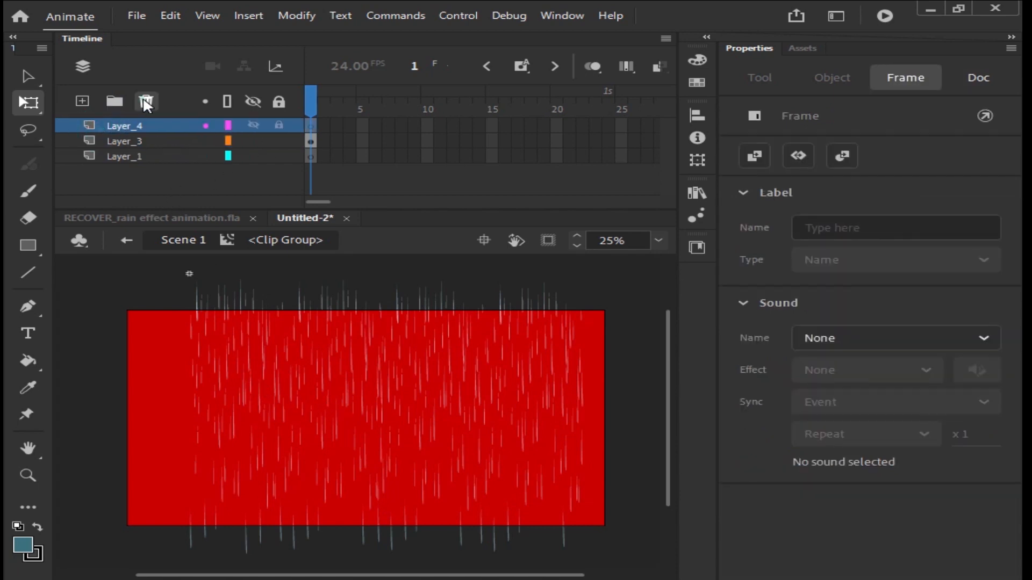
left_click(146, 102)
left_click(148, 139)
left_click(146, 101)
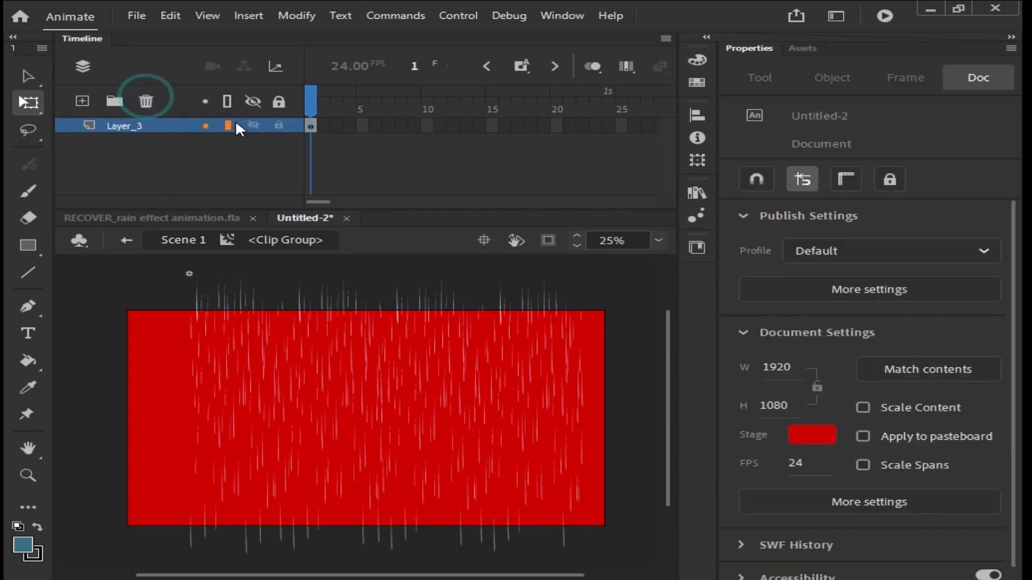
left_click(129, 241)
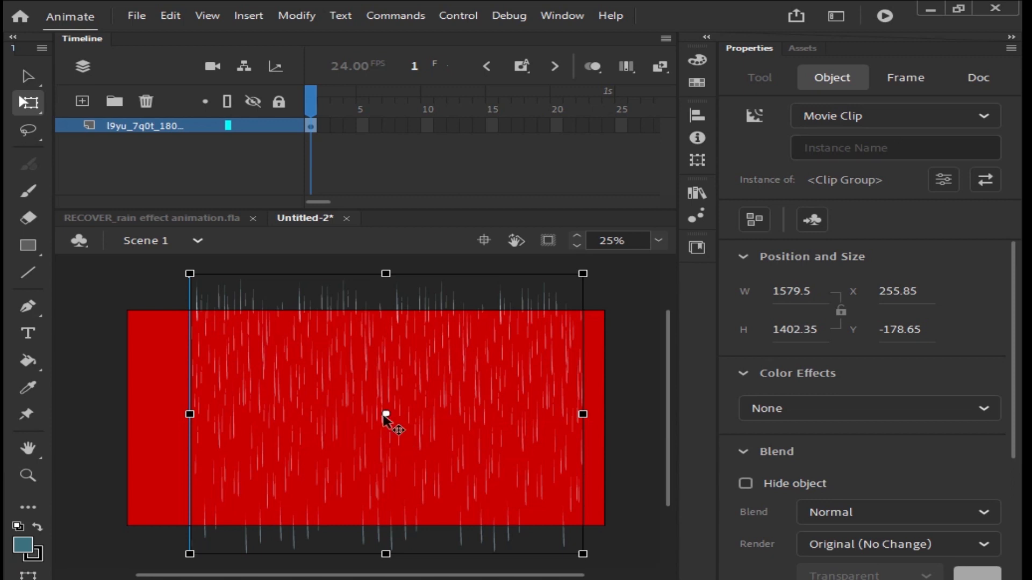
Step: Shift the rain clip slightly left and break it apart repeatedly until only raw rain shapes remain
left_click_drag(431, 360, 406, 366)
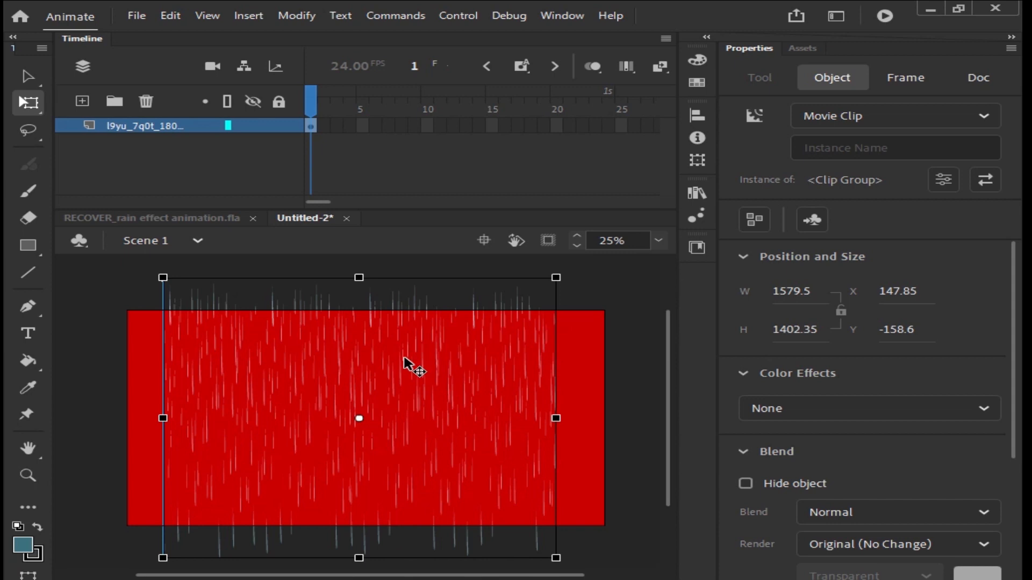
key("ctrl+b")
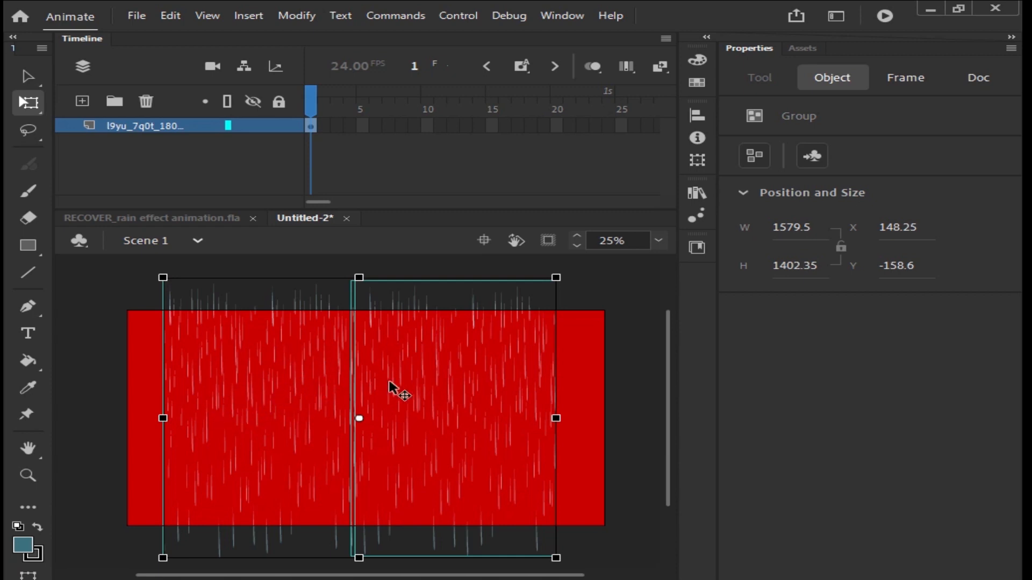
key("ctrl+b")
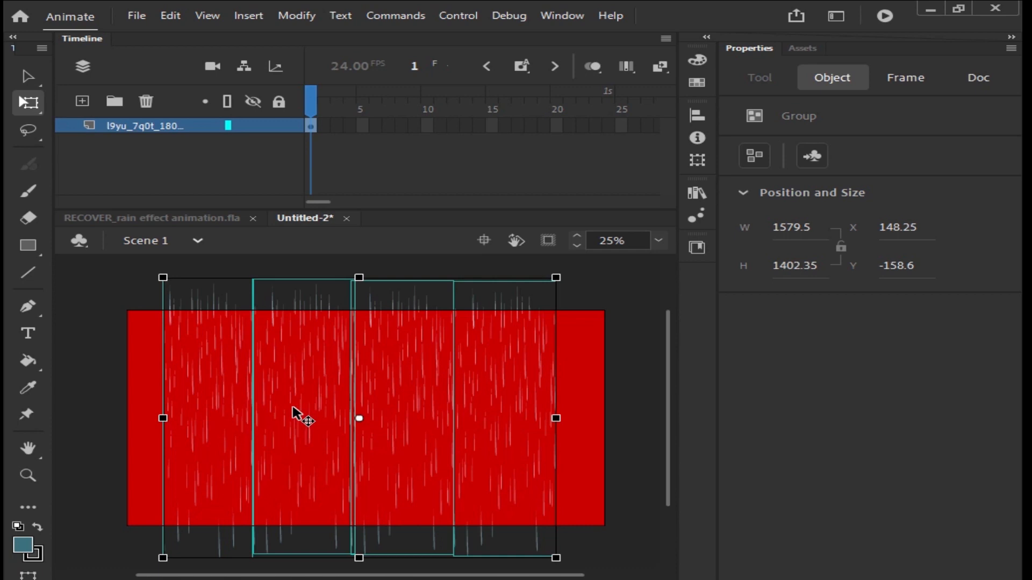
key("ctrl+b")
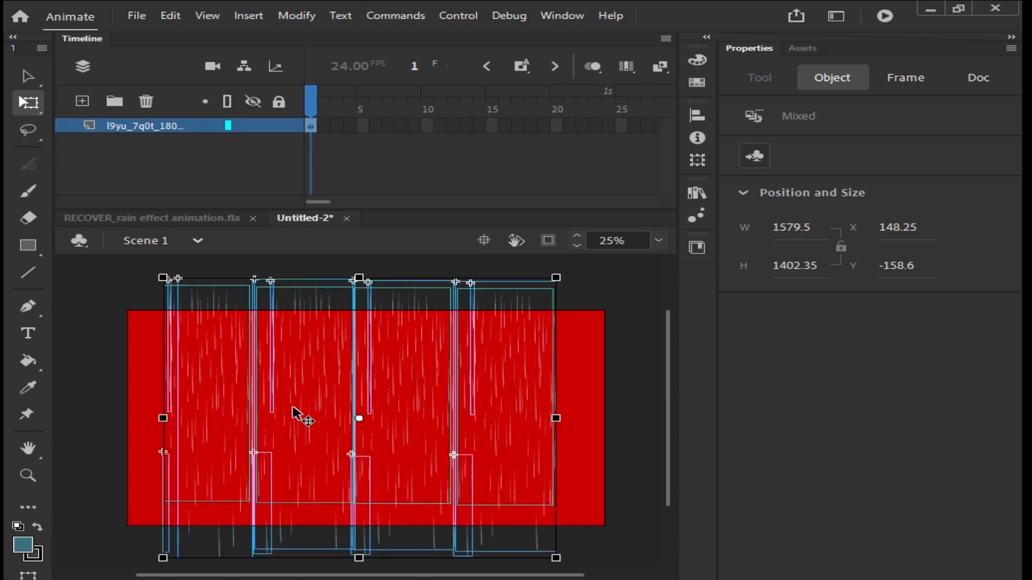
key("ctrl+b")
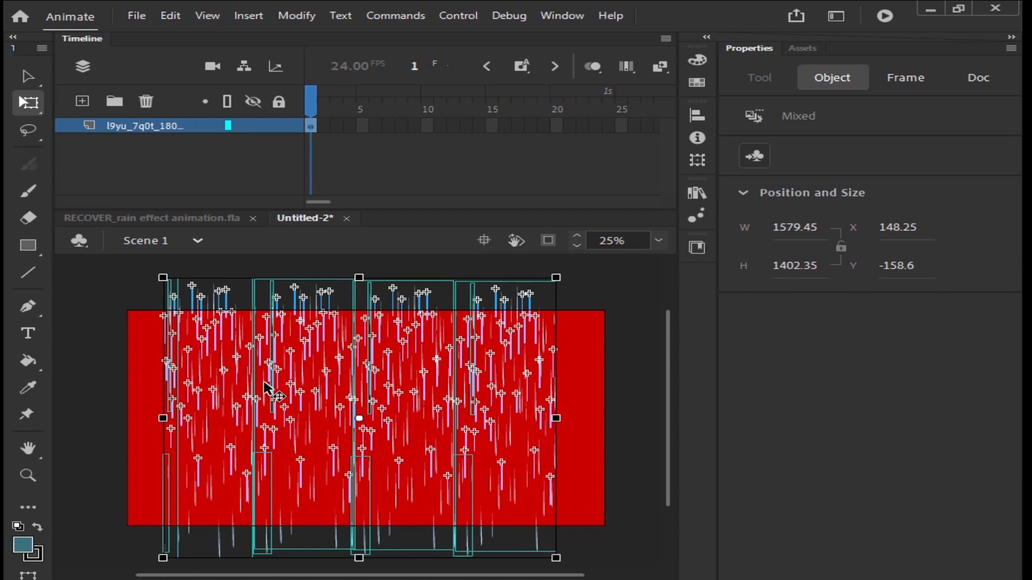
key("ctrl+b")
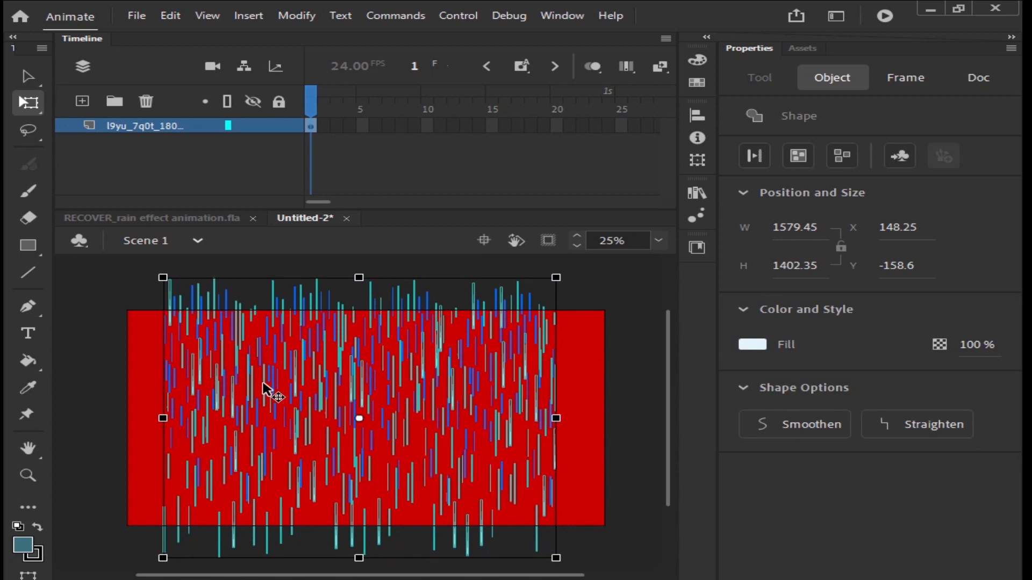
key("ctrl+z")
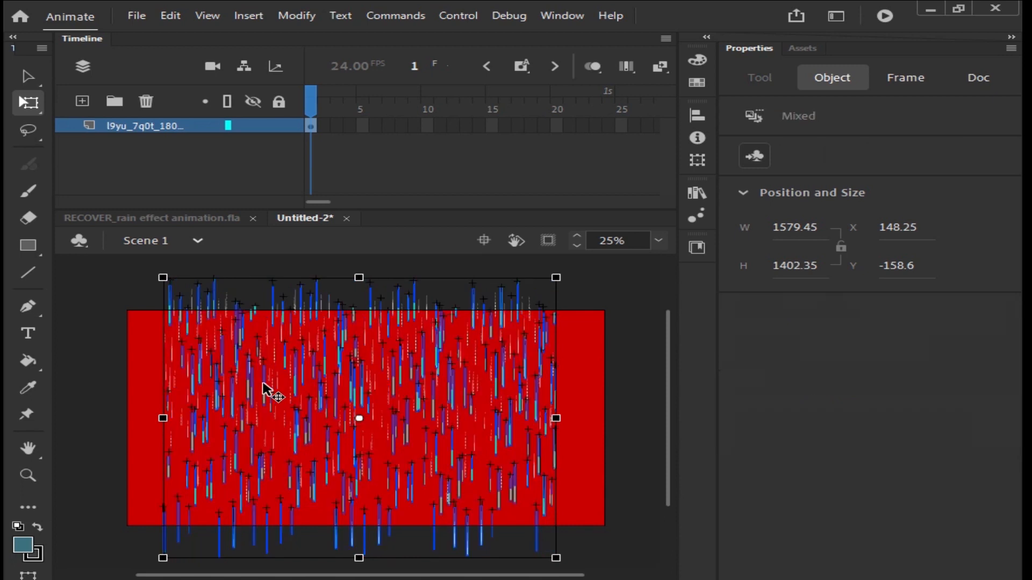
key("ctrl+b")
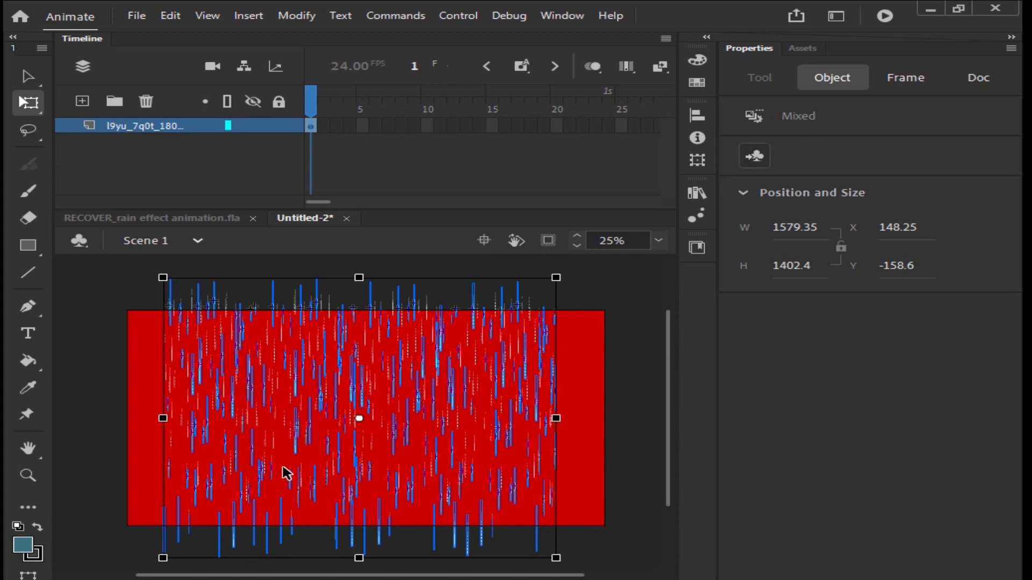
key("ctrl+b")
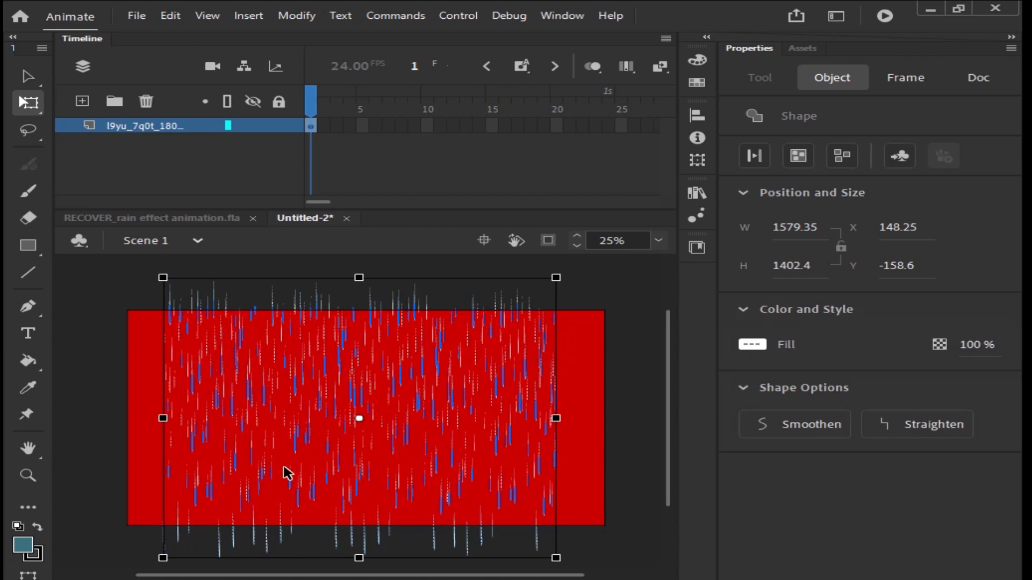
key("ctrl+b")
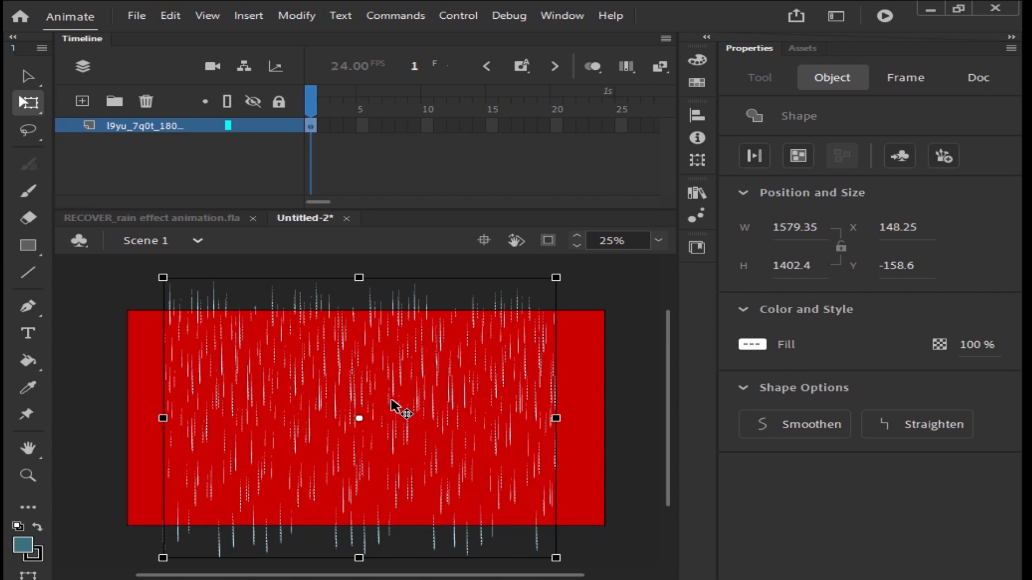
Step: Group the broken-apart rain shapes, move the group above the stage and place a duplicate beside it
key("ctrl+minus")
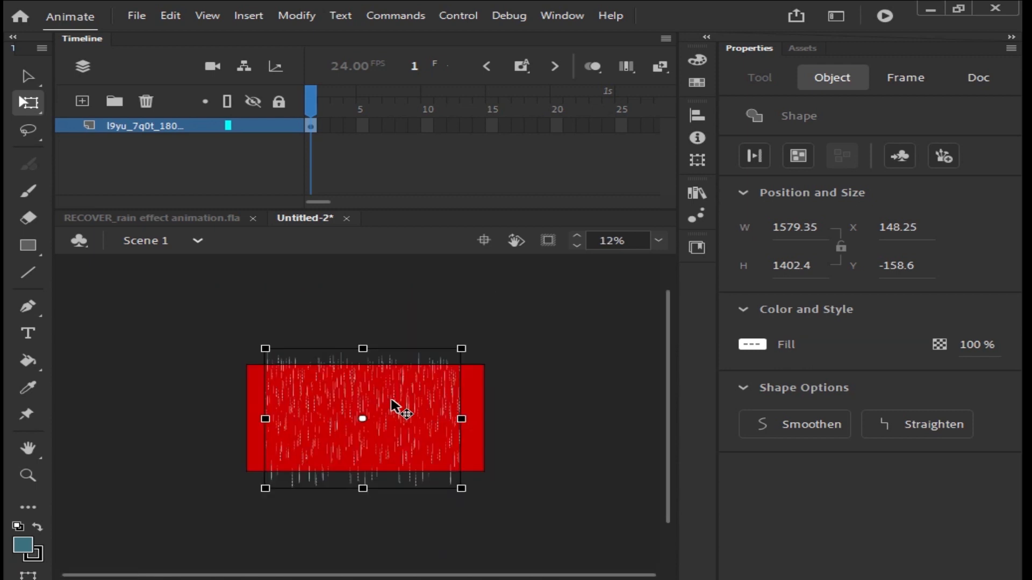
key("ctrl+g")
left_click_drag(361, 347, 281, 309)
left_click_drag(432, 371, 430, 420)
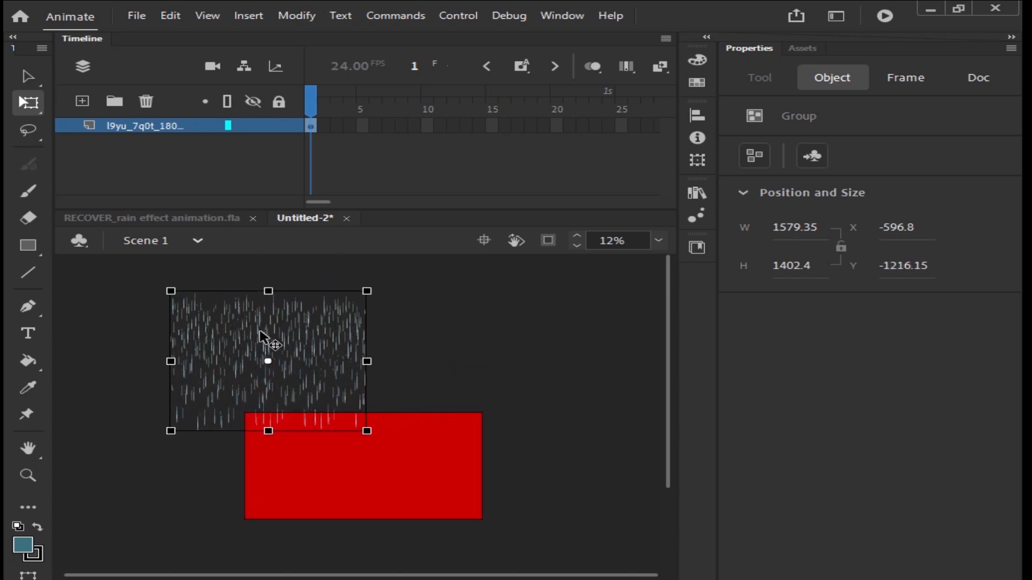
left_click_drag(269, 337, 428, 336)
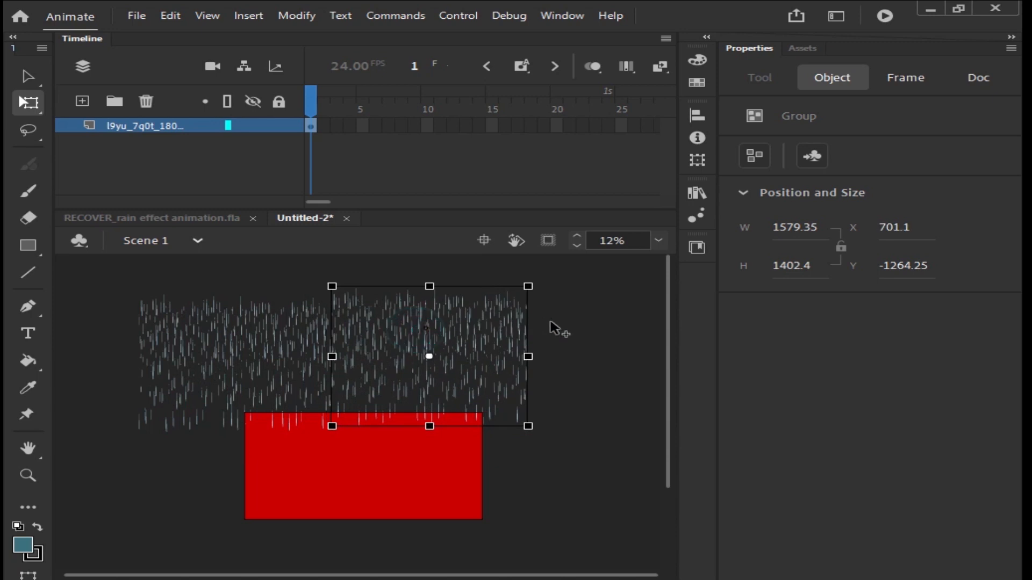
Step: Duplicate the row of rain groups downward so the rain tiles cover the whole stage
key("ctrl+minus")
left_click_drag(193, 350, 611, 489)
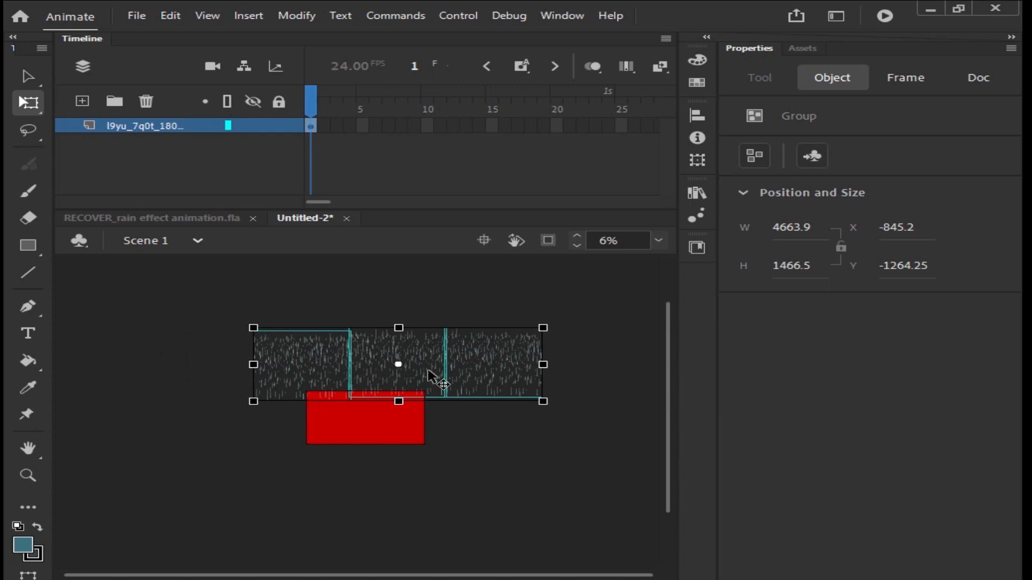
left_click_drag(430, 376, 427, 435)
left_click(170, 299)
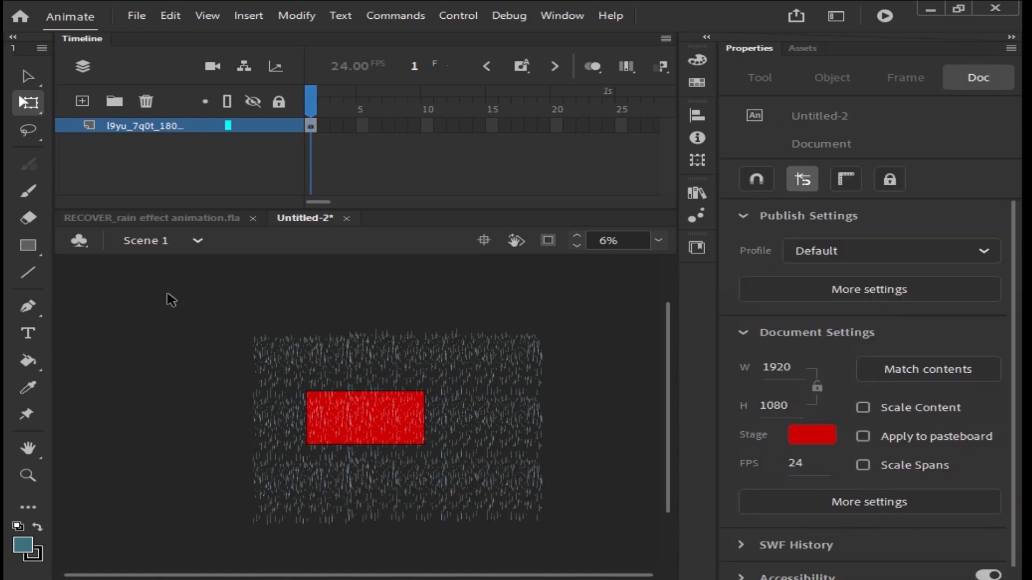
Step: Select all rain tiles and convert them to a graphic symbol named Symbol 1
left_click_drag(160, 285, 570, 537)
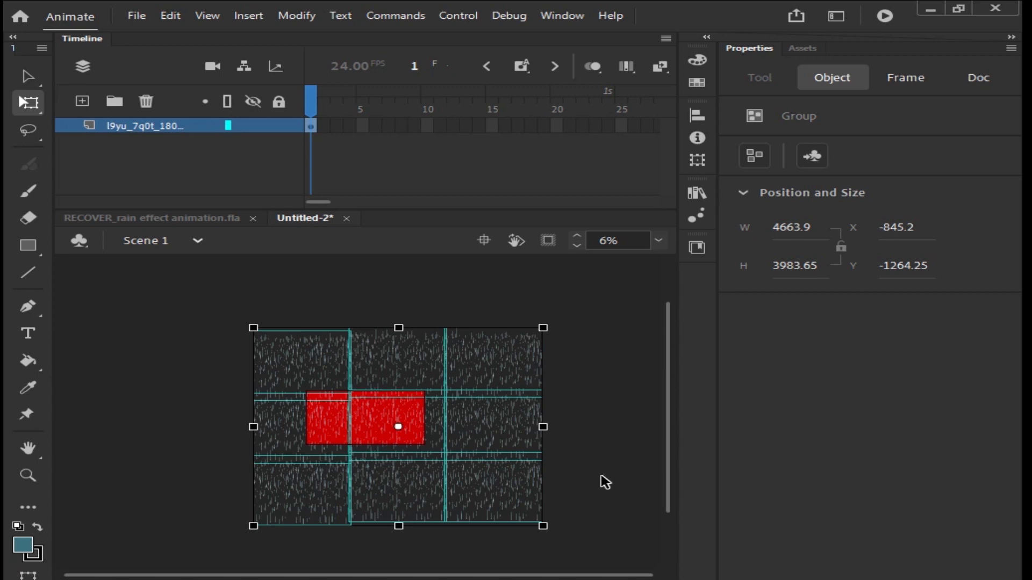
key("F8")
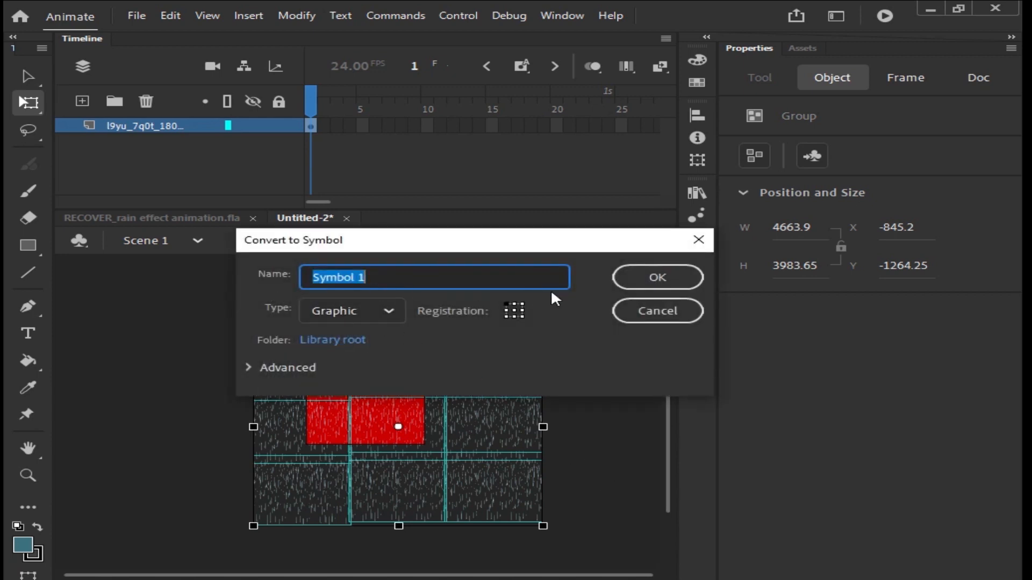
left_click(658, 285)
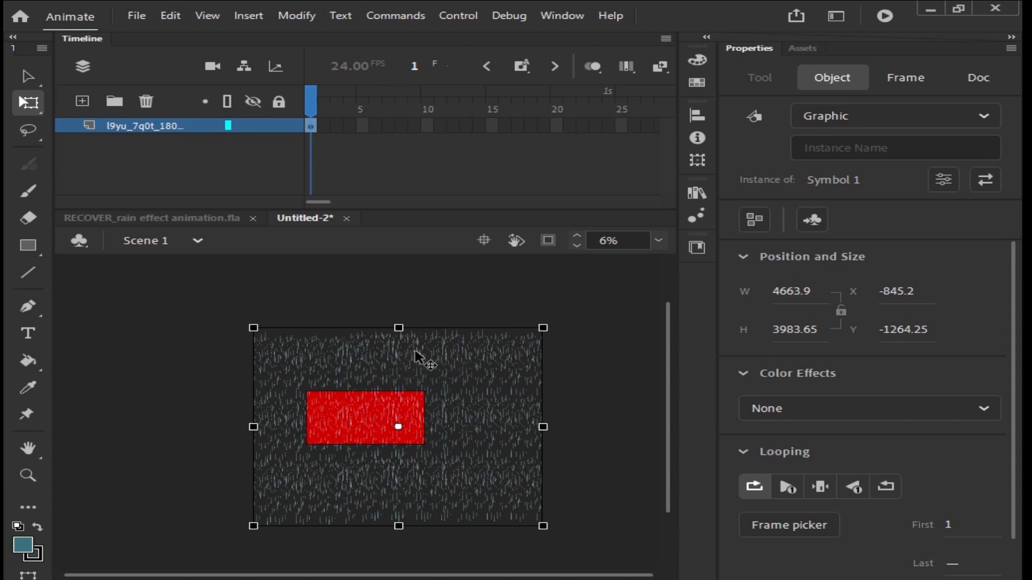
Step: Enter Symbol 1 and break its grouped rain tiles apart into shapes
double_click(428, 358)
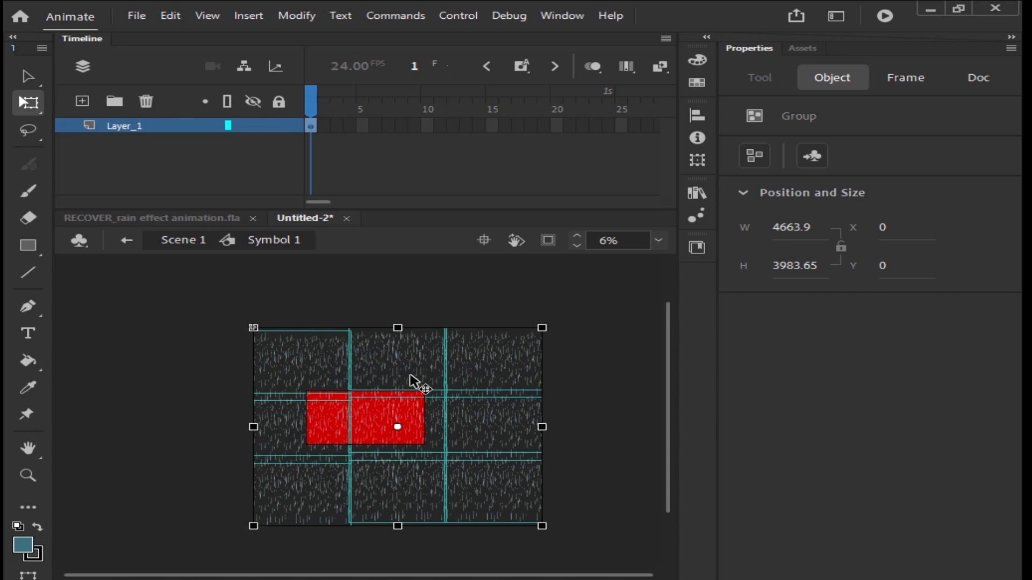
key("ctrl+b")
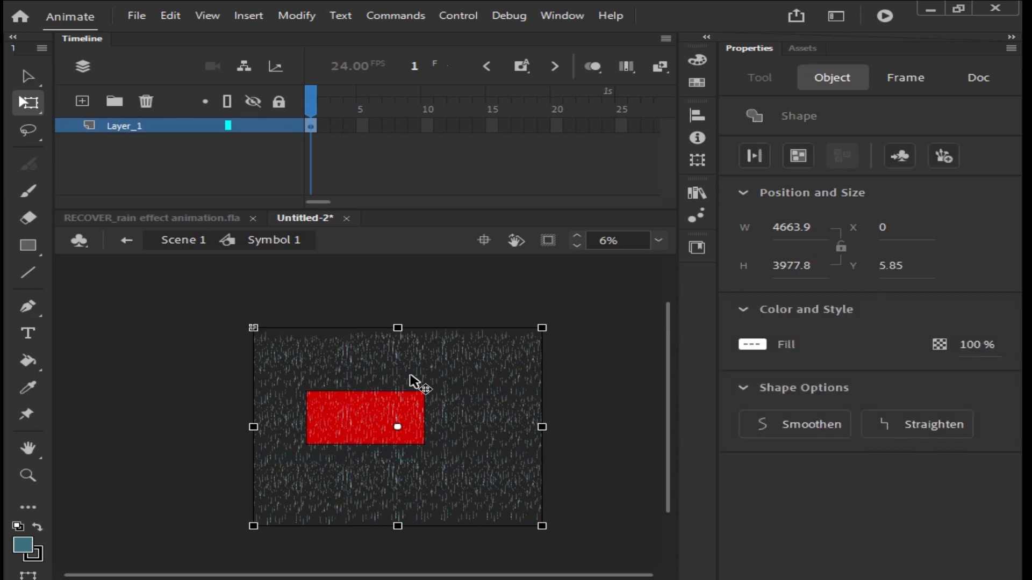
Step: Zoom in on the rain shapes inside Symbol 1 to inspect the seams and gaps between tiles
left_click(159, 302)
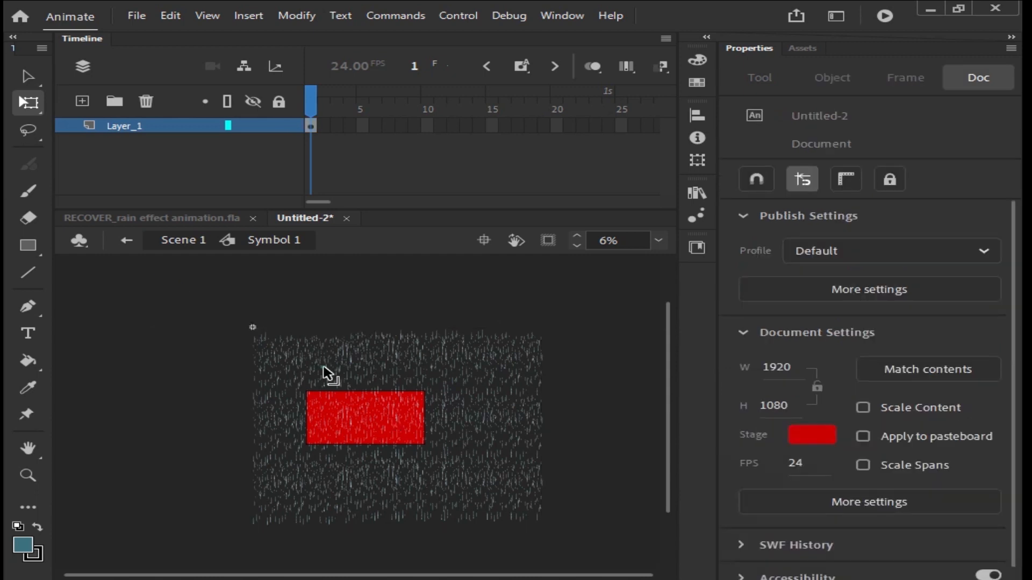
left_click(324, 365)
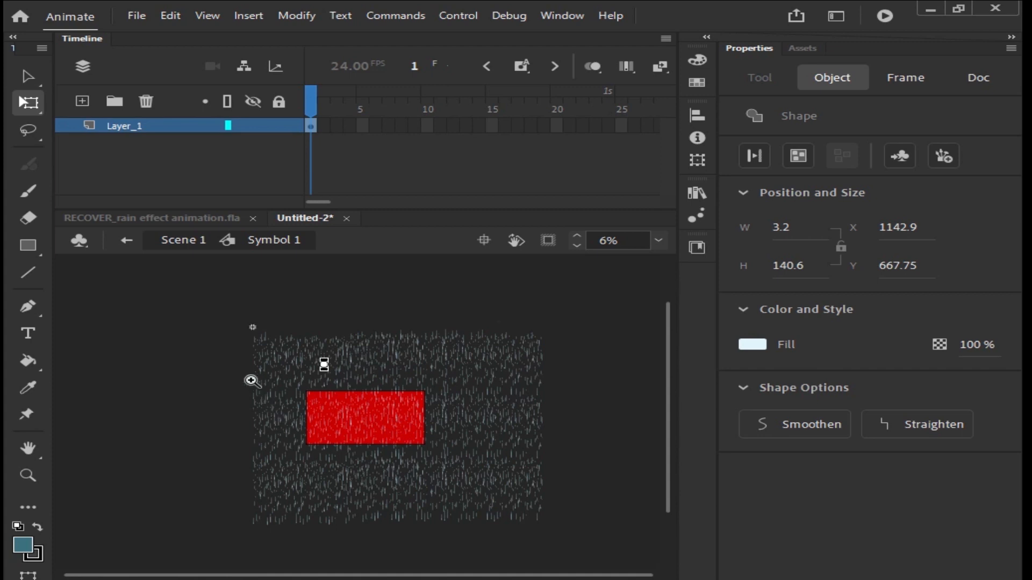
key("z")
left_click_drag(210, 312, 432, 440)
left_click_drag(129, 362, 640, 557)
left_click_drag(70, 348, 641, 553)
left_click(392, 421)
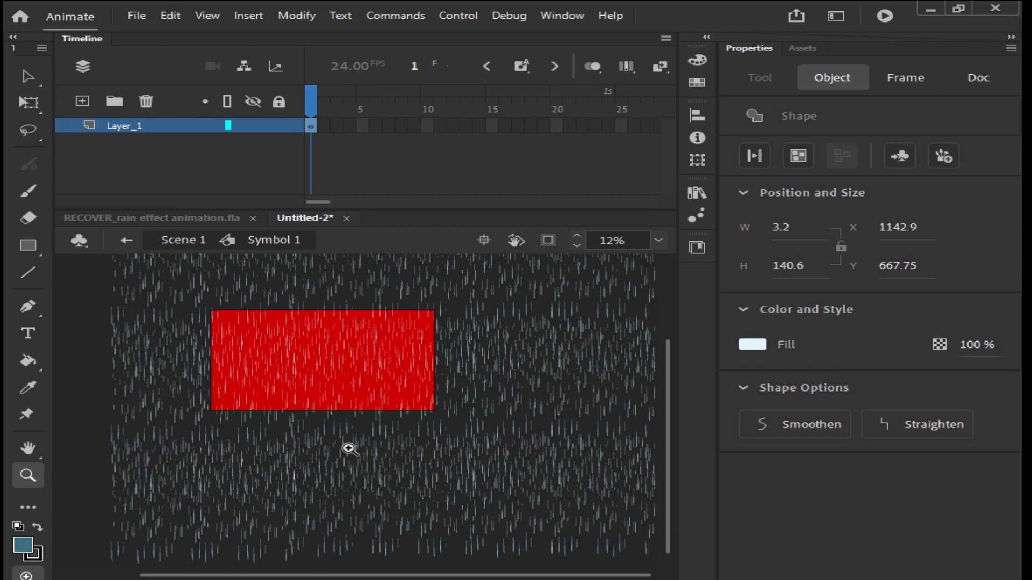
left_click_drag(86, 388, 227, 467)
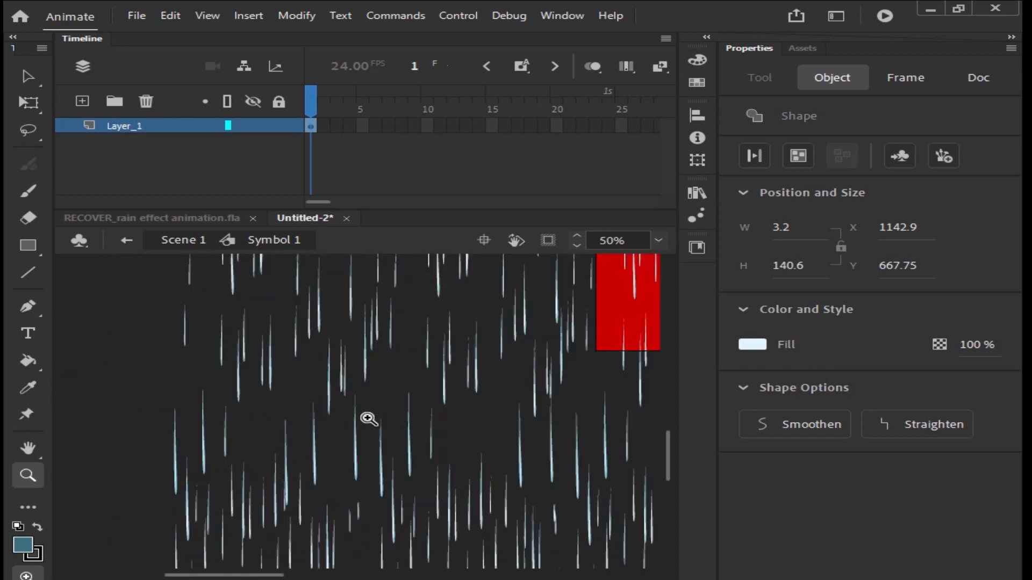
left_click(370, 418, "alt")
left_click(369, 419, "alt")
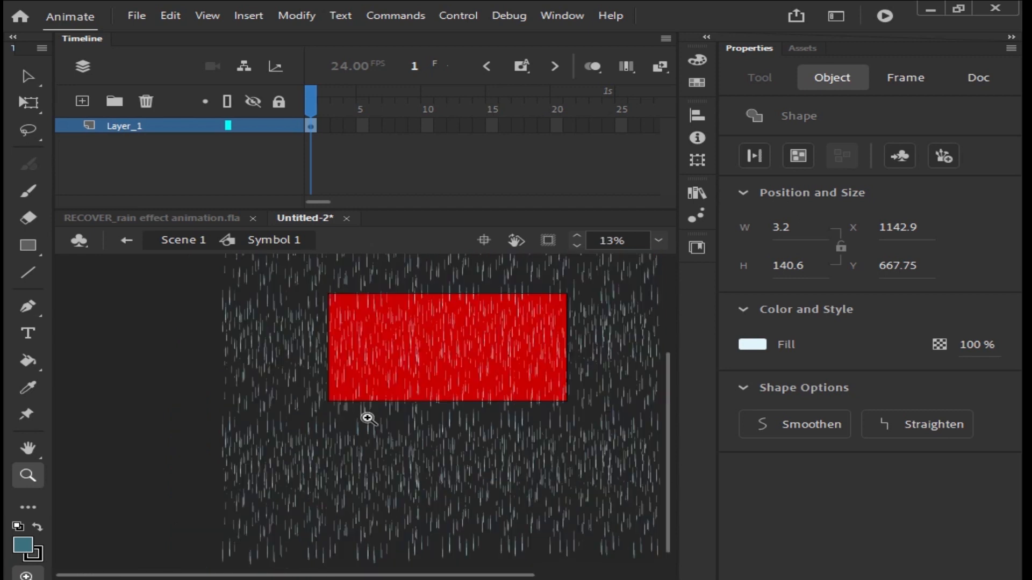
left_click_drag(156, 355, 300, 426)
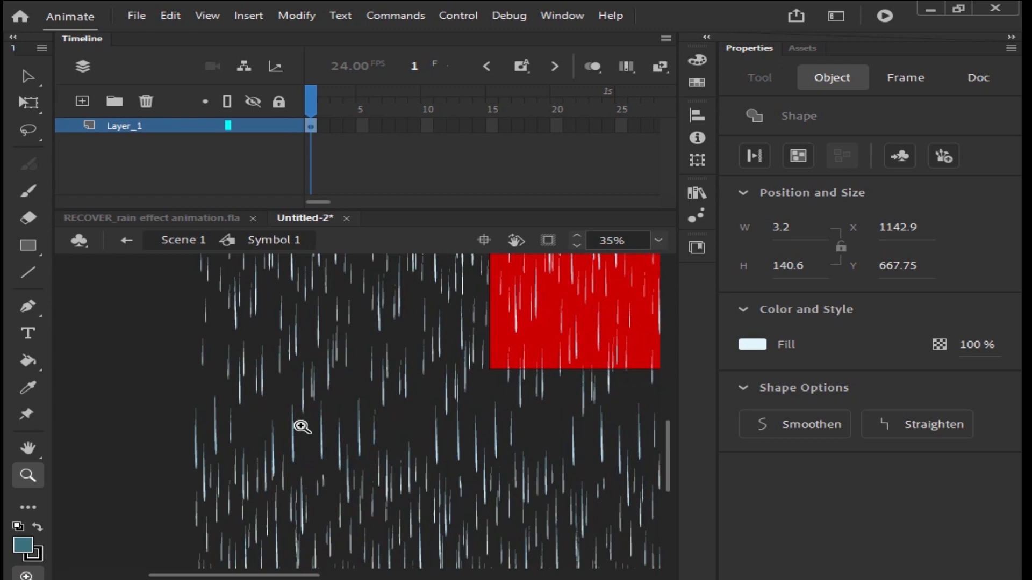
key("v")
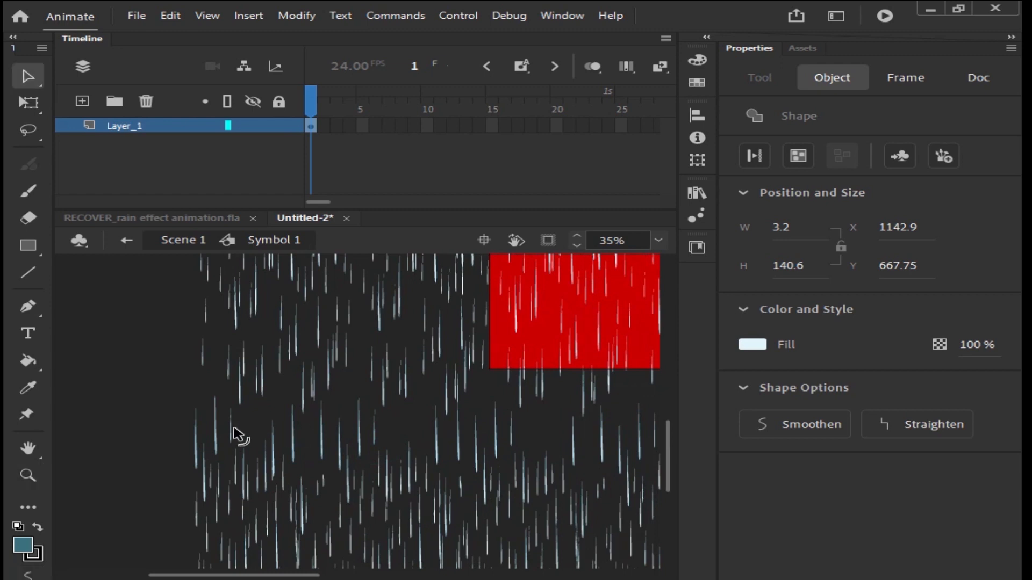
left_click(231, 427)
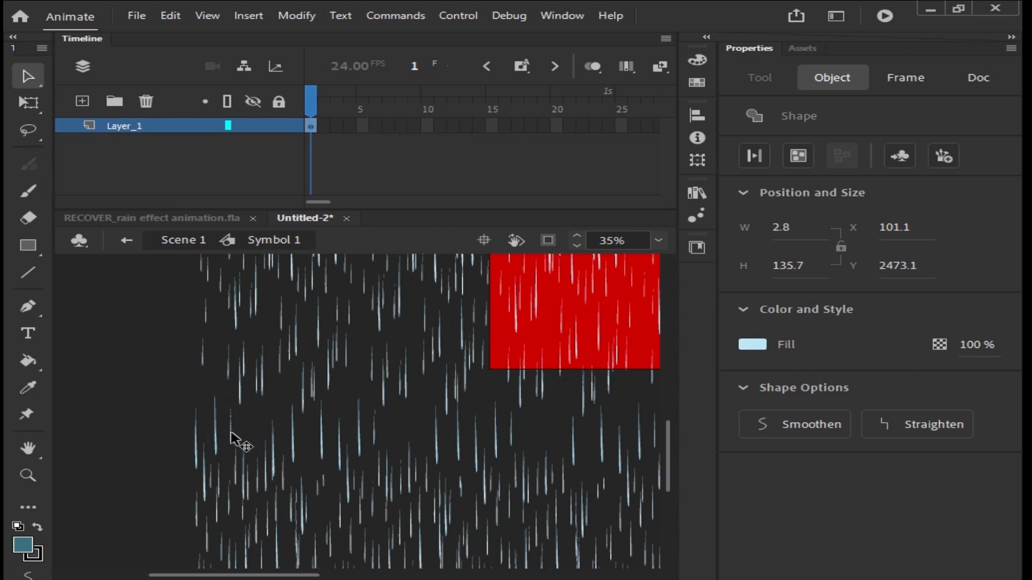
key("z")
left_click_drag(153, 385, 295, 486)
left_click_drag(399, 451, 260, 454)
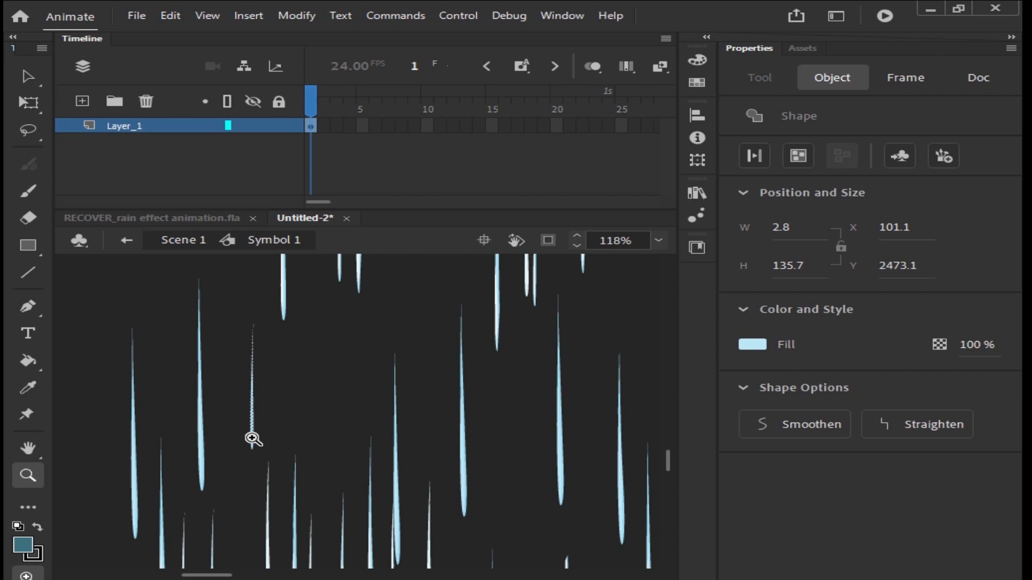
key("v")
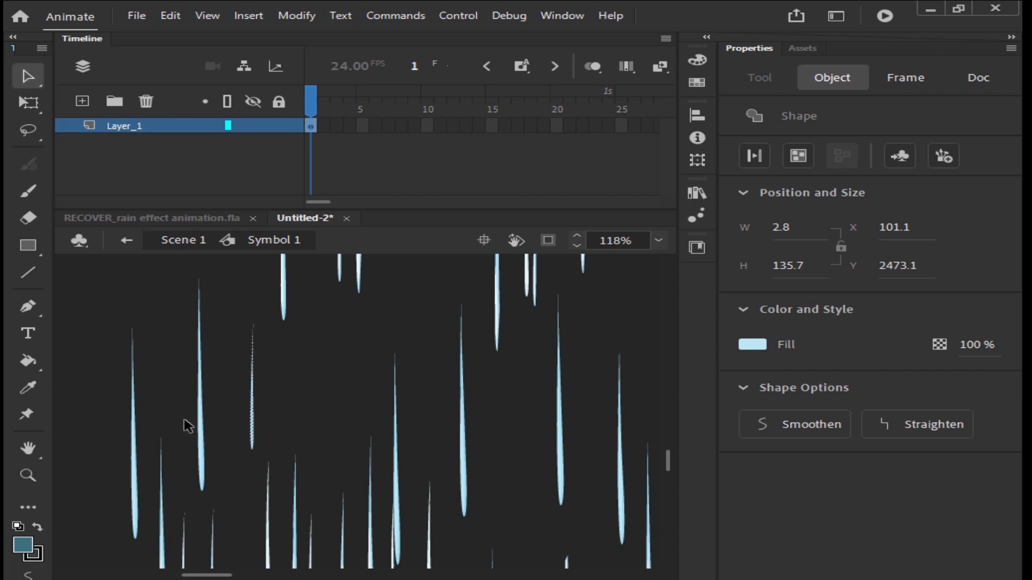
Step: Select a raindrop and move it into an empty gap in the rain
left_click(201, 421)
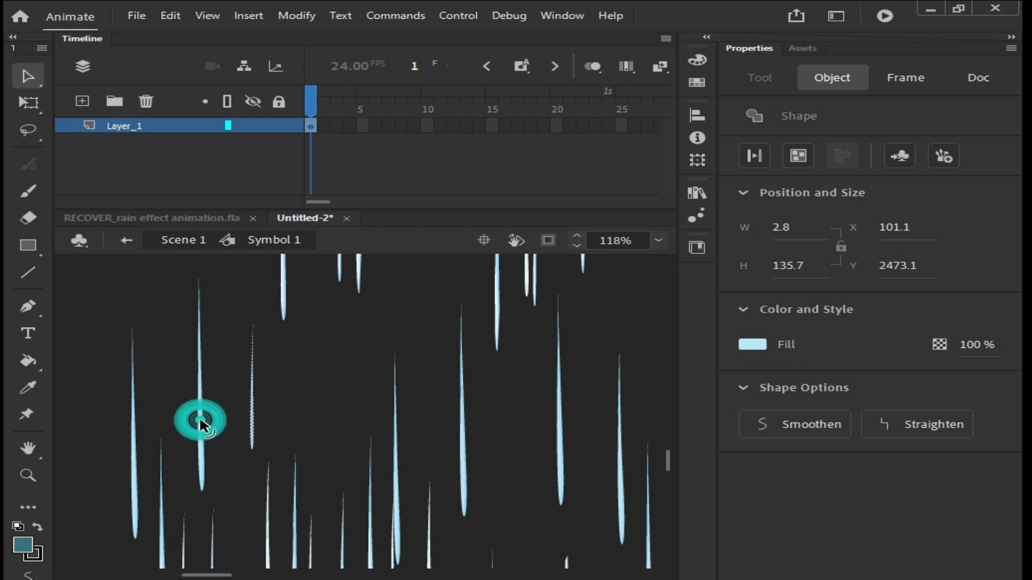
left_click(137, 438, "shift")
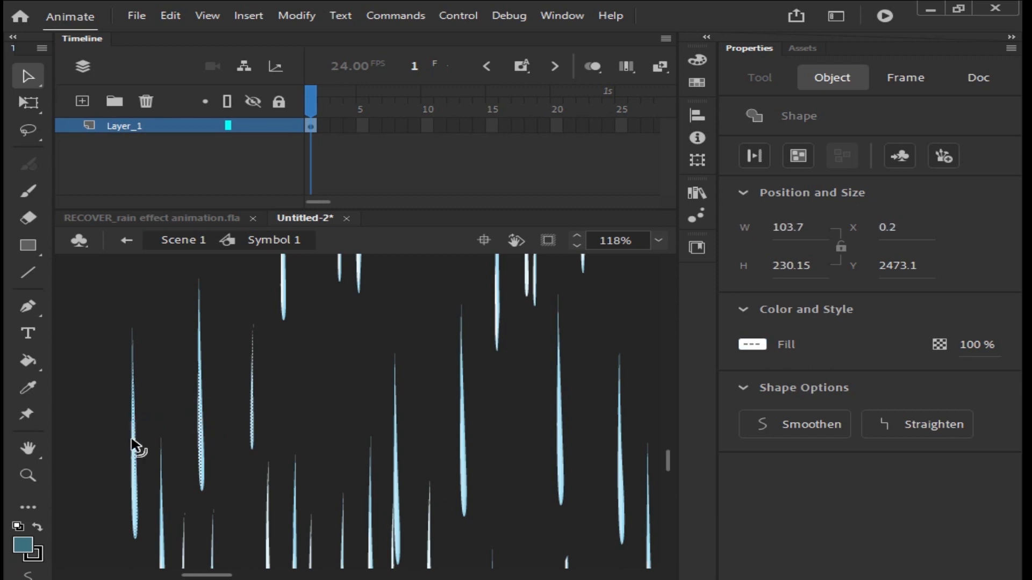
left_click_drag(133, 440, 255, 425)
key("ctrl+z")
left_click_drag(134, 465, 318, 408)
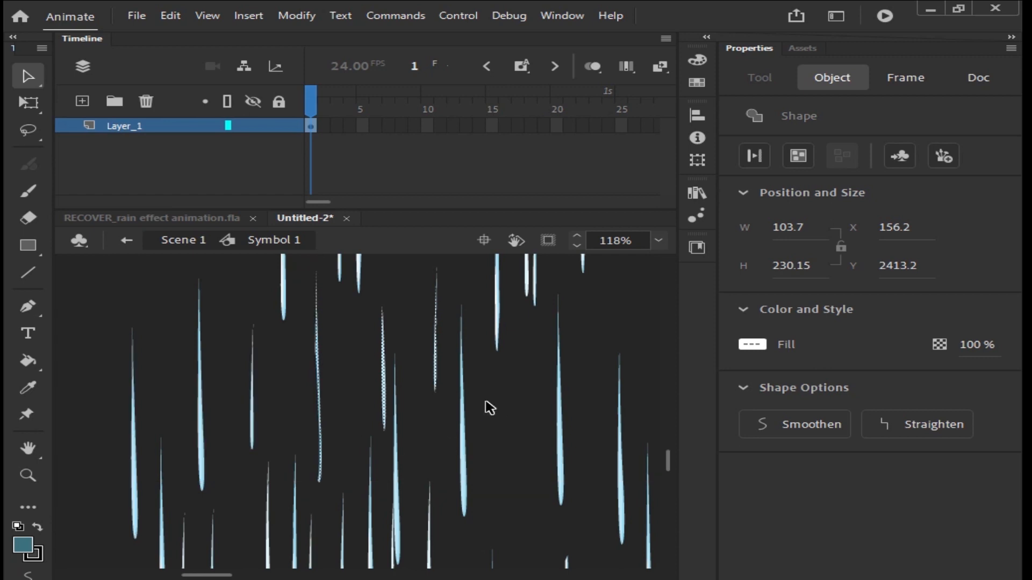
Step: Duplicate raindrops and place the copies in sparse areas of the rain
key("ctrl+minus")
key("ctrl+minus")
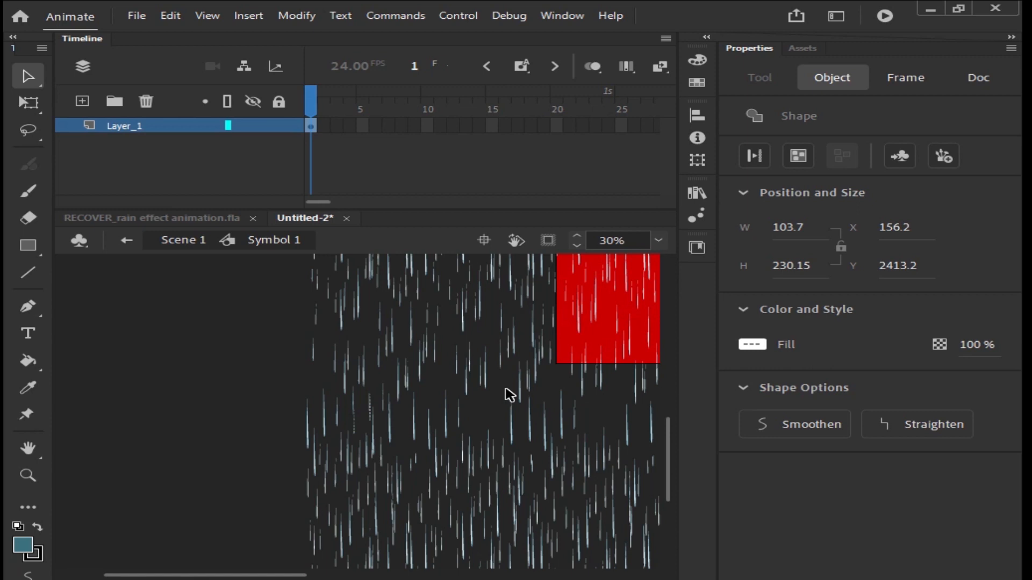
key("ctrl+d")
key("ctrl+d")
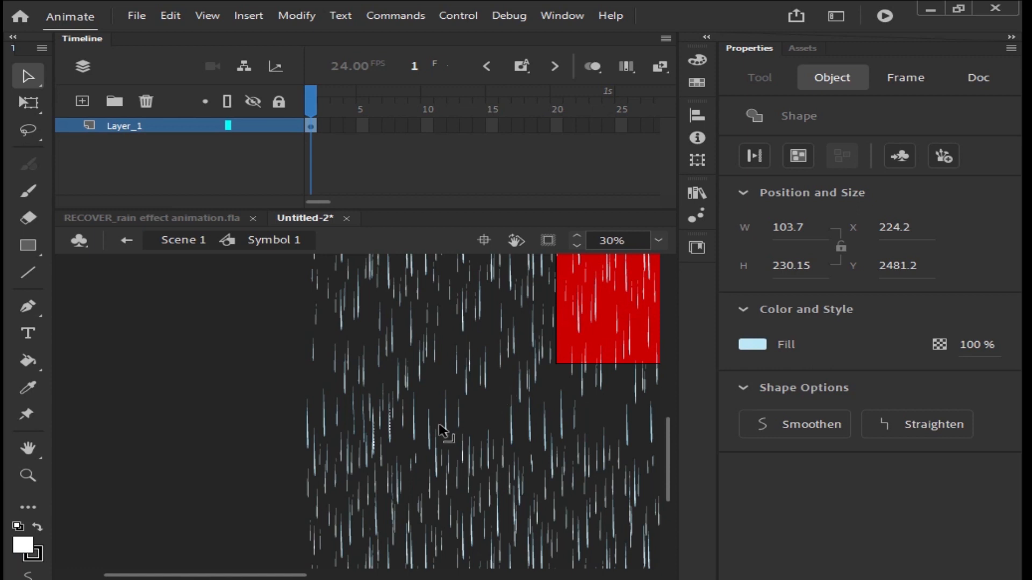
left_click_drag(391, 442, 440, 428)
key("ctrl+d")
left_click(480, 414)
left_click_drag(247, 421, 334, 433)
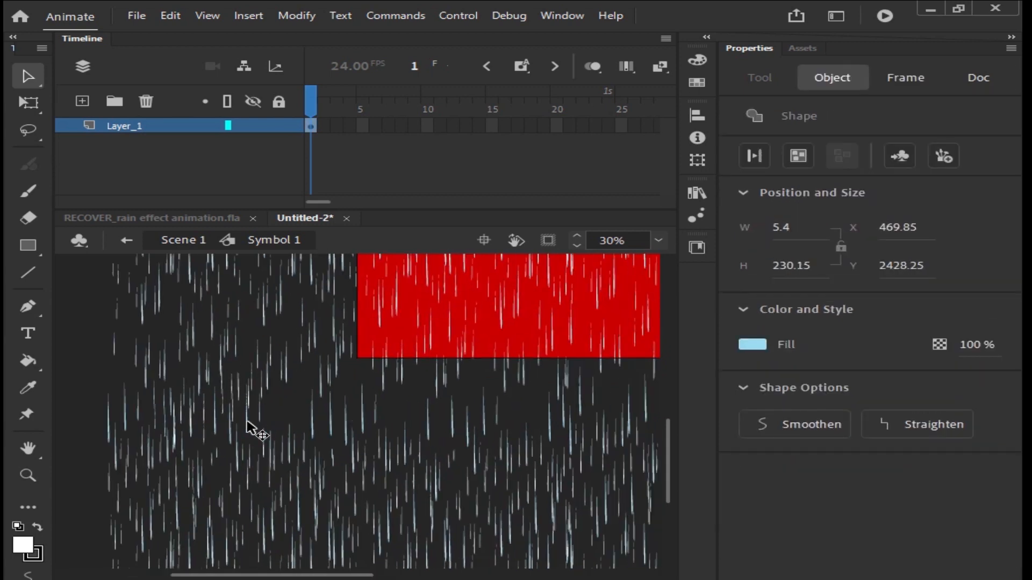
left_click(288, 352)
left_click_drag(344, 399, 398, 421)
left_click(367, 425)
Step: Select all rain shapes inside Symbol 1 and convert them to a graphic symbol named Symbol 2
key("ctrl+minus")
key("ctrl+minus")
left_click_drag(167, 295, 572, 398)
left_click_drag(524, 366, 525, 369)
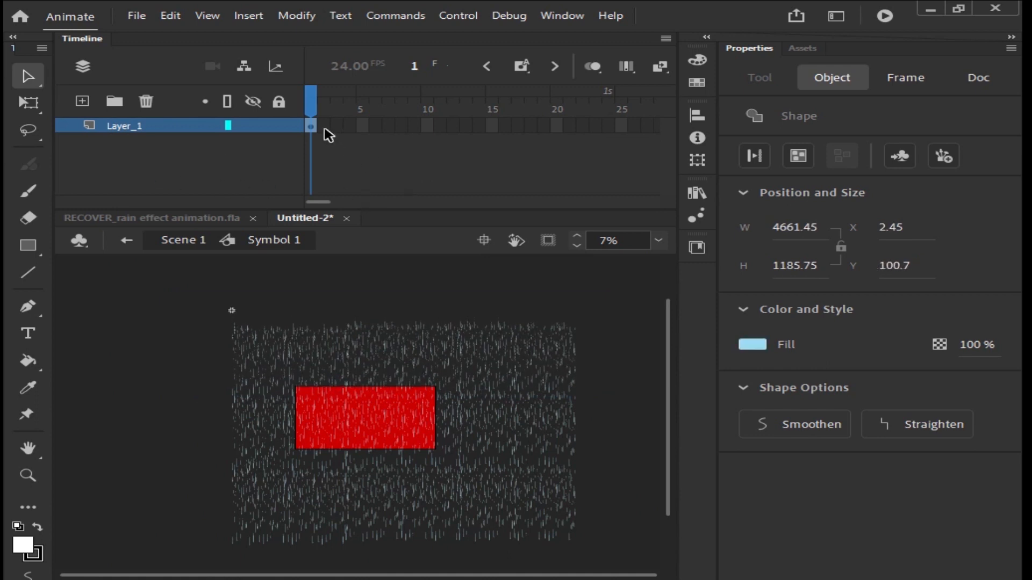
left_click_drag(324, 125, 473, 131)
left_click(198, 299)
left_click_drag(143, 301, 621, 556)
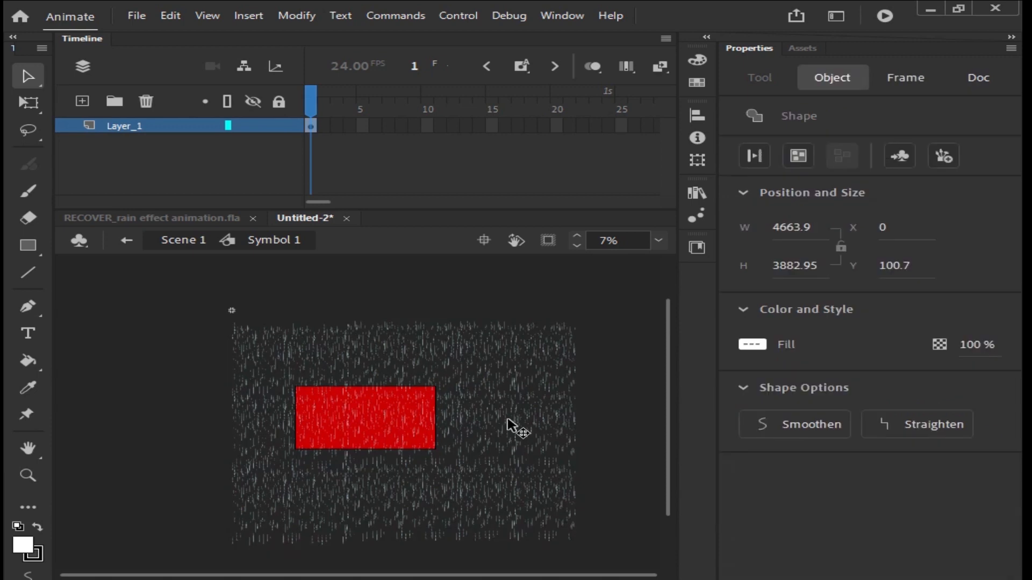
key("F8")
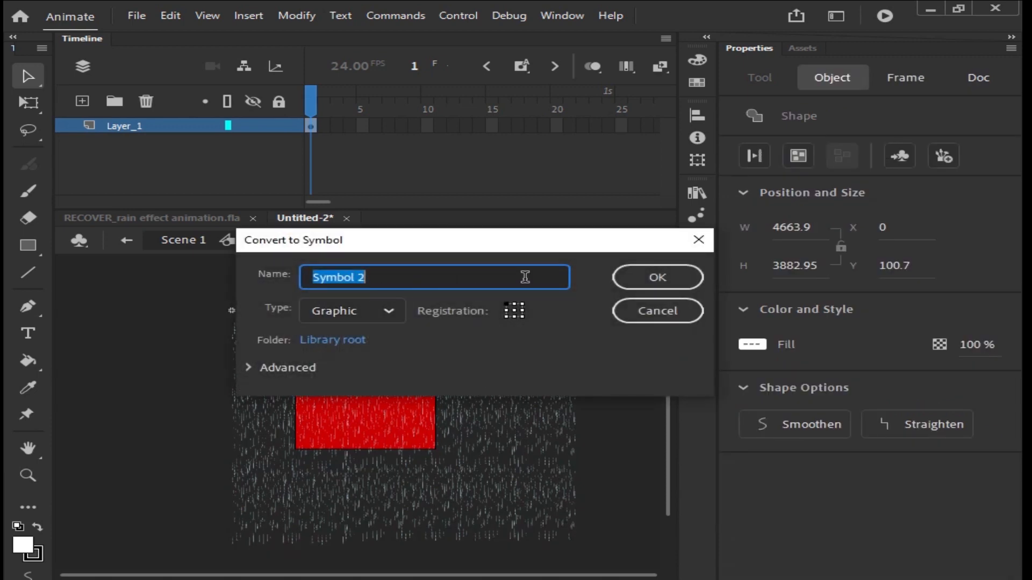
left_click(657, 278)
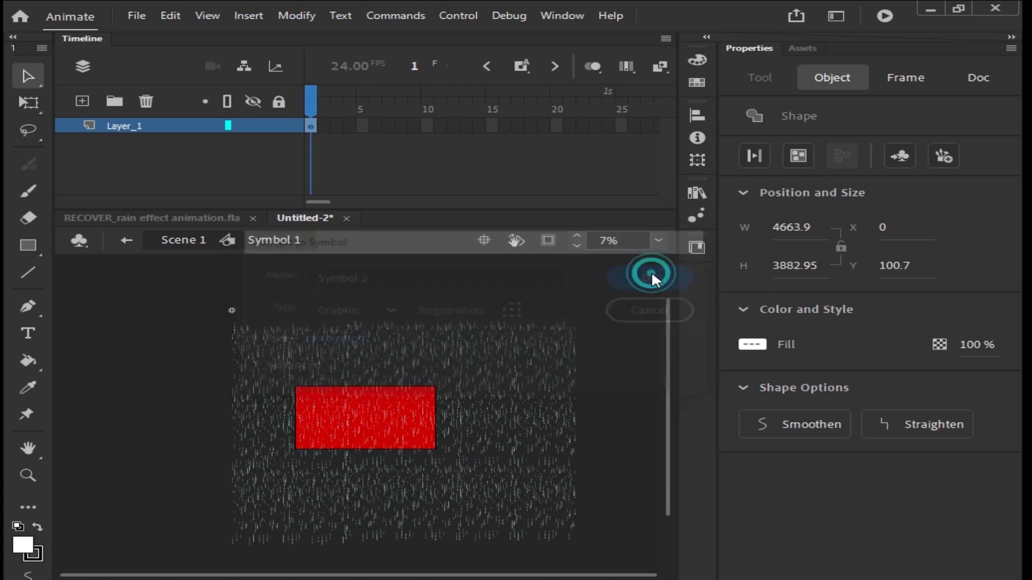
Step: Shift the Symbol 2 instance upward on frame 1 and move it downward on frame 48
left_click(502, 333)
left_click(471, 398)
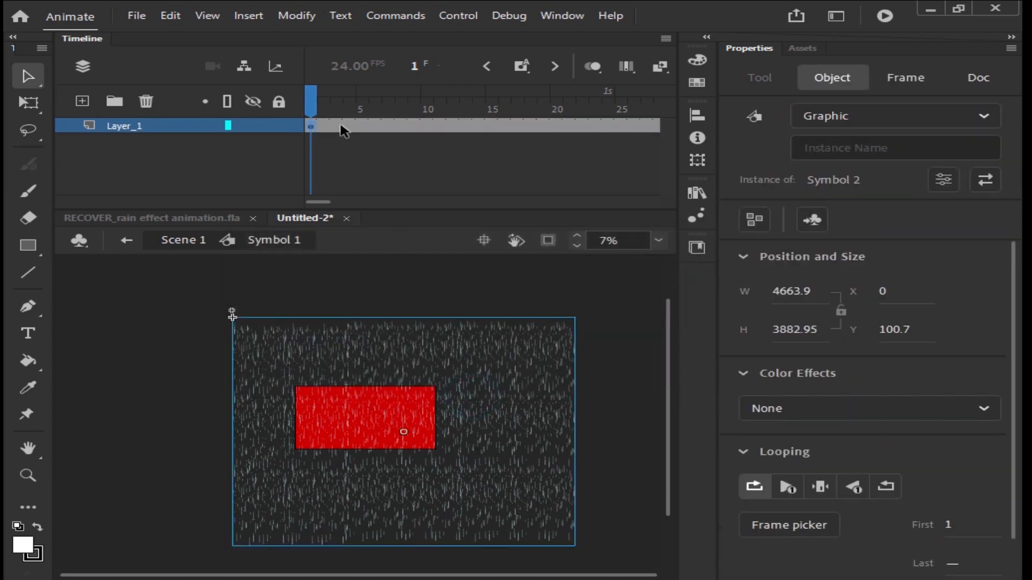
left_click_drag(477, 396, 437, 341)
left_click_drag(317, 109, 665, 98)
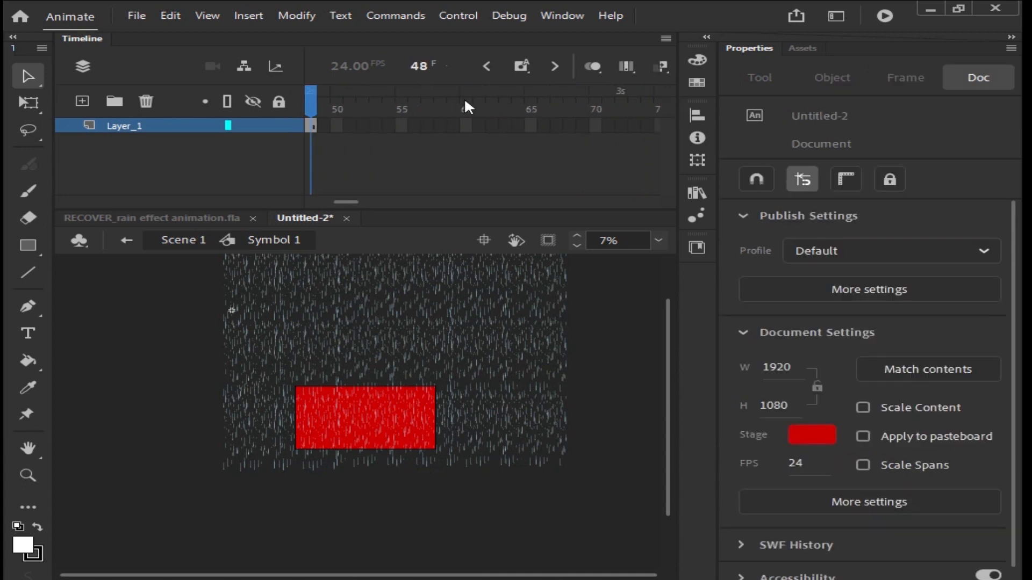
left_click_drag(454, 320, 463, 398)
Step: Create a classic tween between frame 1 and frame 48 and play it back to preview the falling rain
mouse_move(317, 110)
left_mouse_down()
mouse_move(297, 110)
mouse_move(308, 112)
mouse_move(310, 94)
left_mouse_up()
right_click(361, 125)
left_click(449, 115)
left_click(279, 253)
key(".")
key("Return")
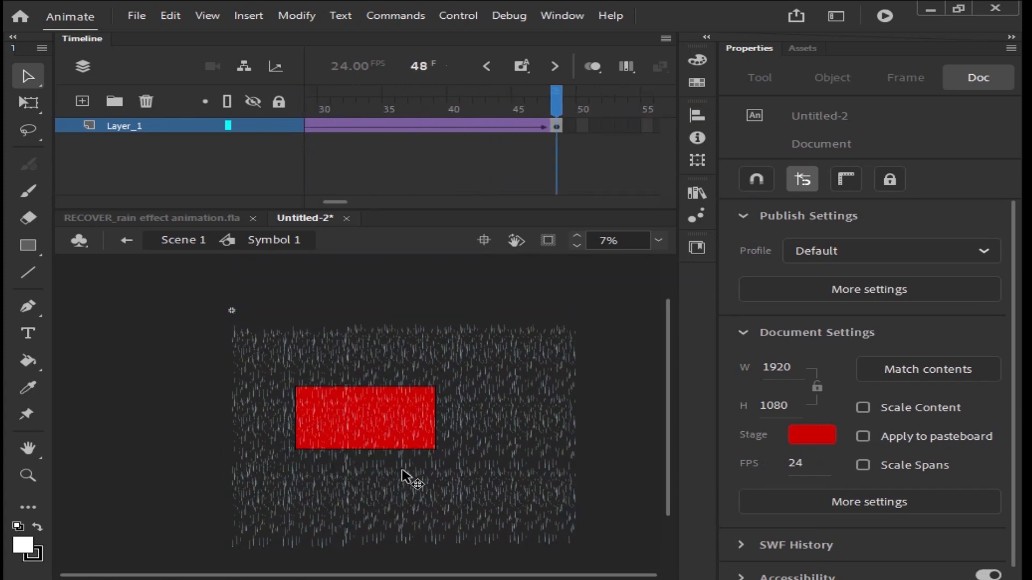
Step: Return to Scene 1 and extend the rain layer's frames out to frame 315, then go back to frame 1
left_click(126, 241)
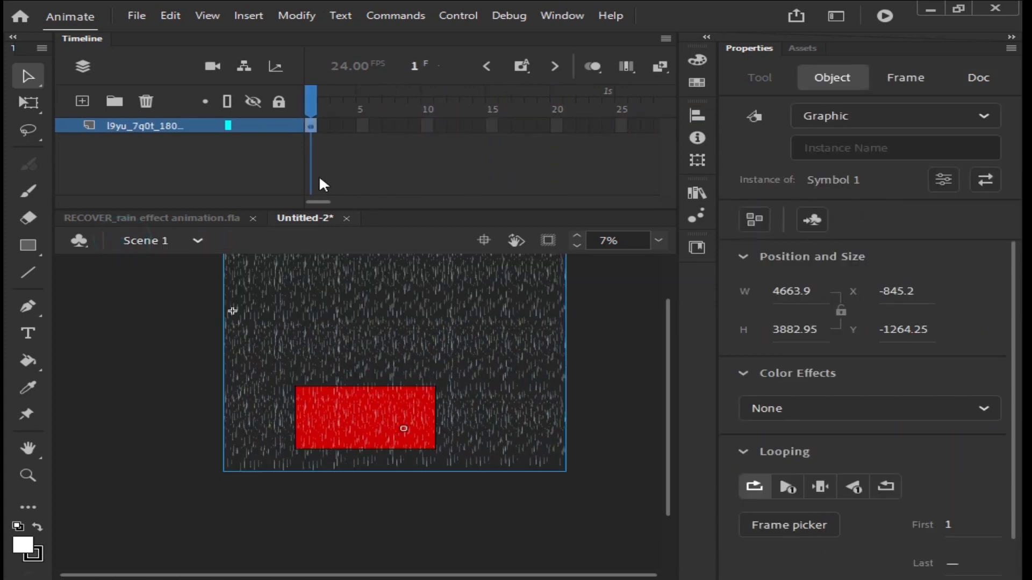
left_click(387, 161)
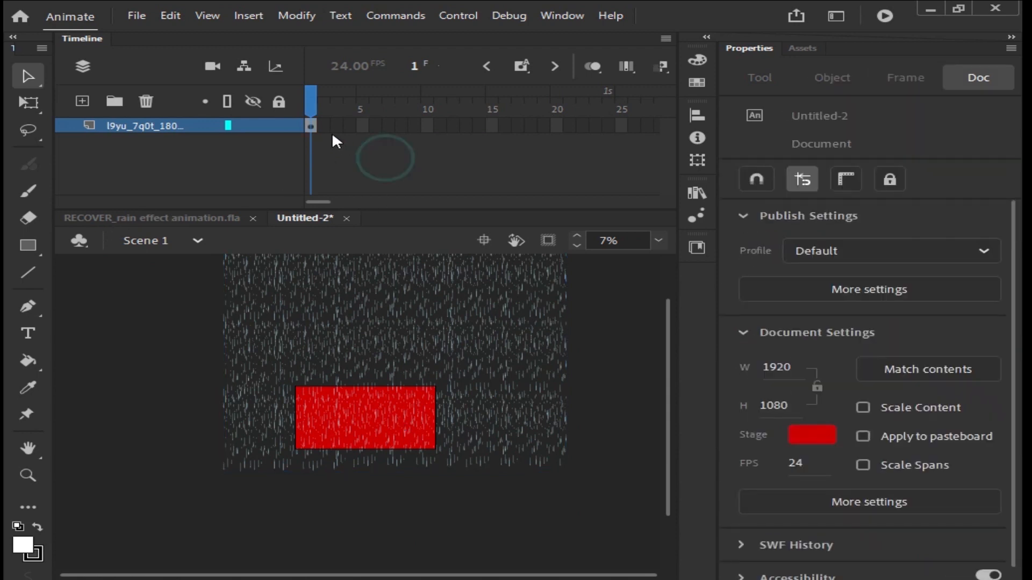
left_click_drag(324, 126, 567, 143)
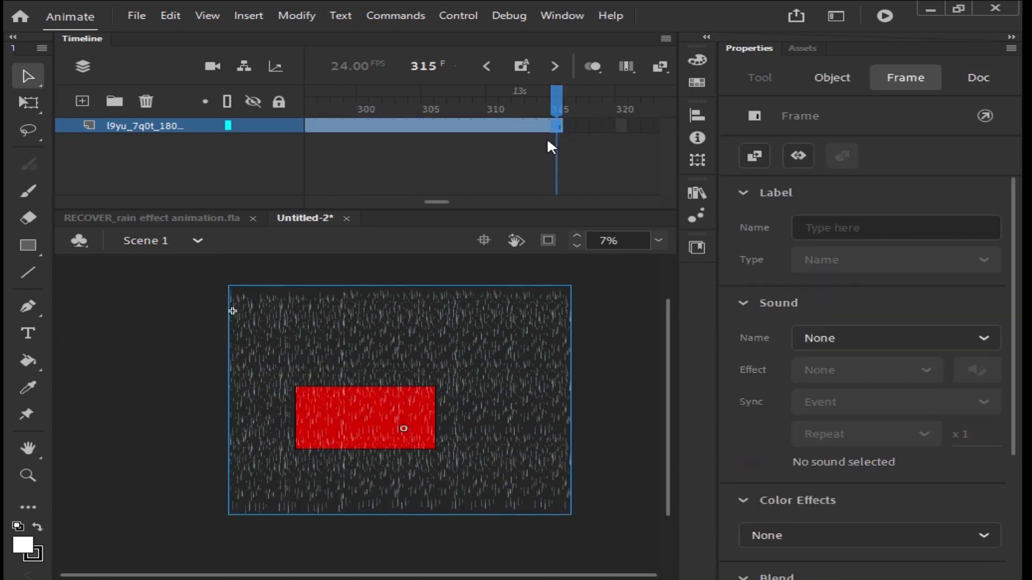
left_click_drag(553, 102, 229, 154)
left_click_drag(197, 152, 202, 158)
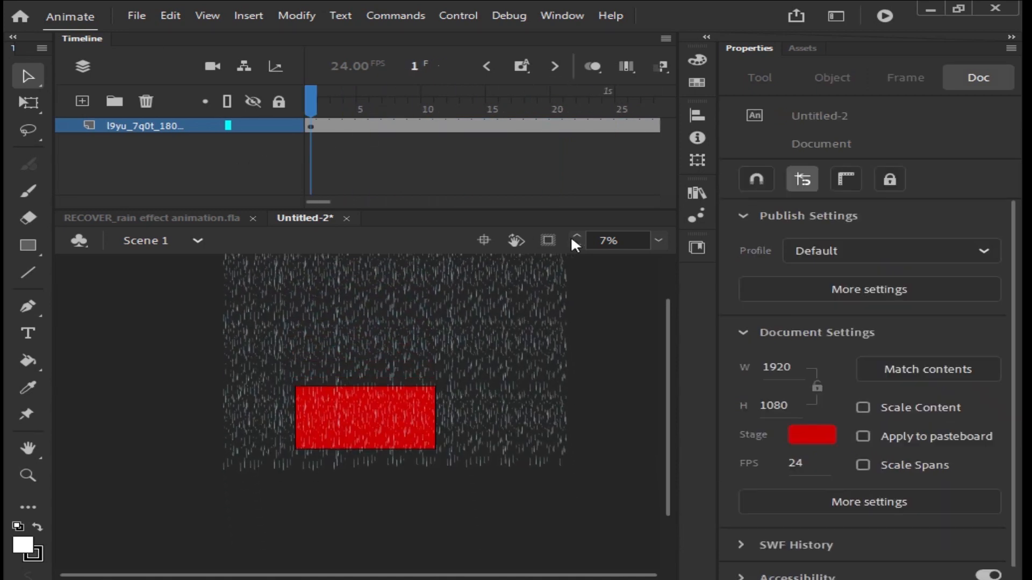
Step: Clip the view to the stage, fit the zoom to the window, and play the scene to preview the rain
left_click(548, 241)
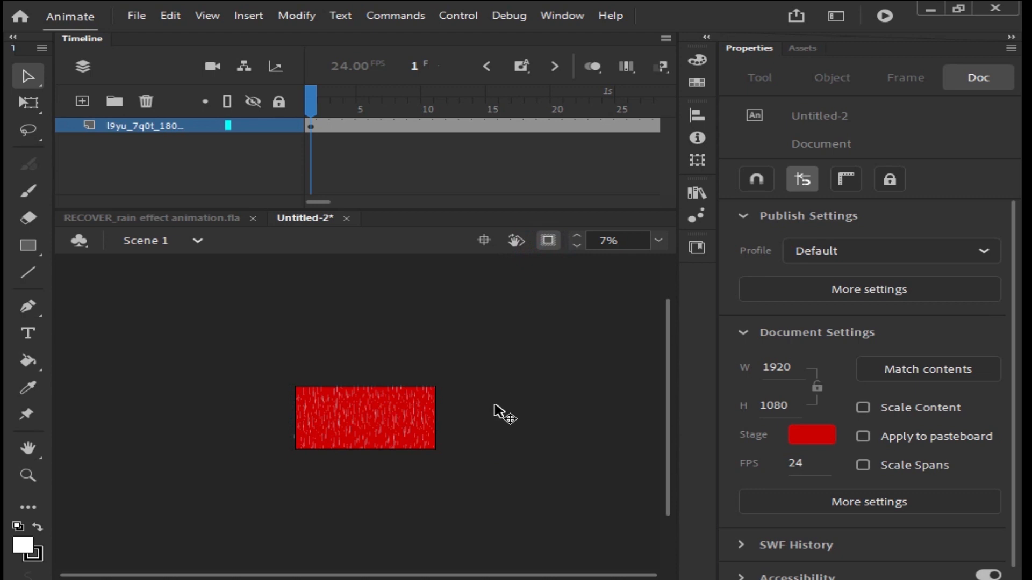
left_click(658, 240)
left_click(688, 257)
key("Return")
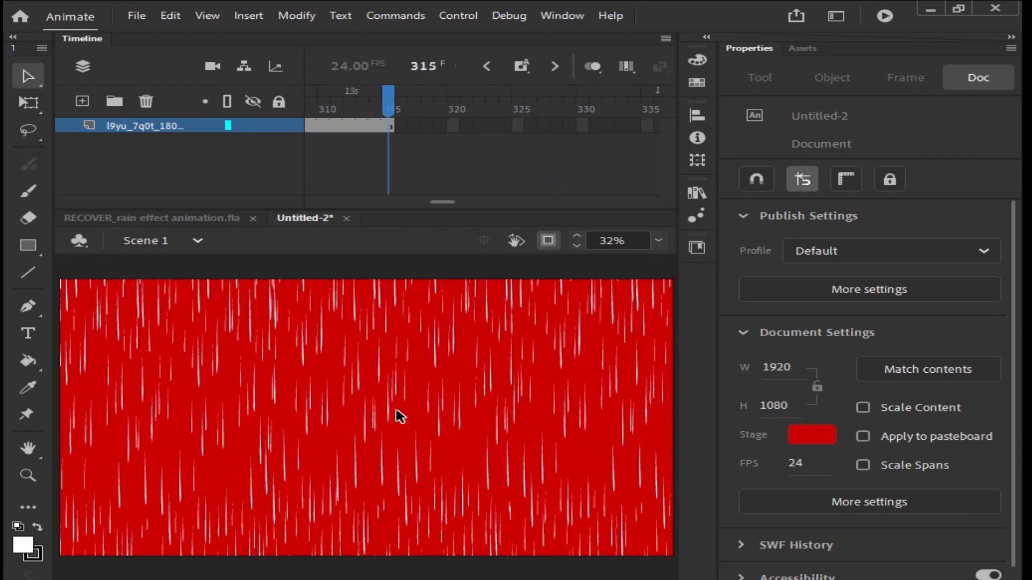
Step: Switch to the RECOVER_rain effect animation.fla document and play it, zooming into the stage to compare the rain
left_click(115, 219)
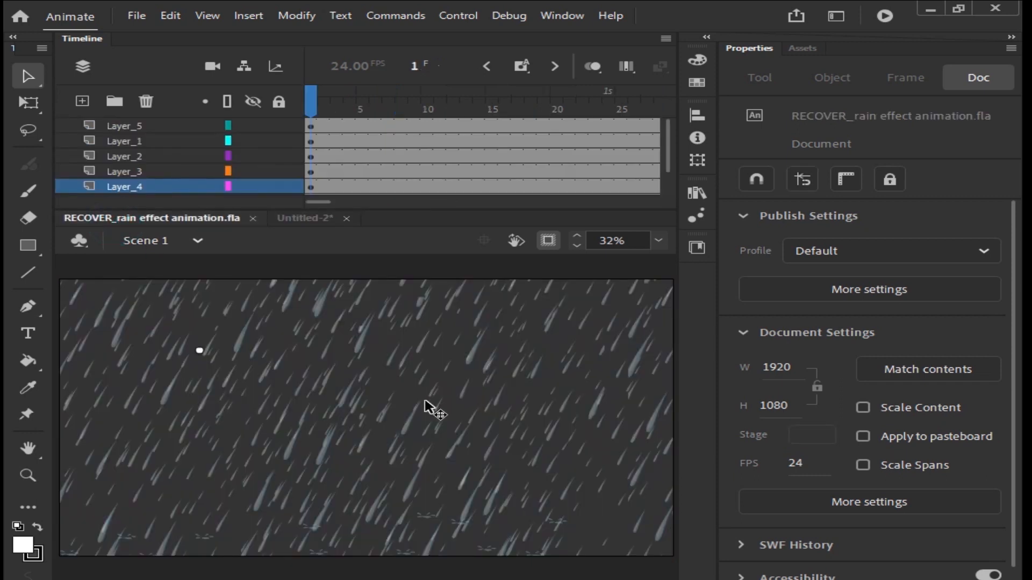
key("ctrl+minus")
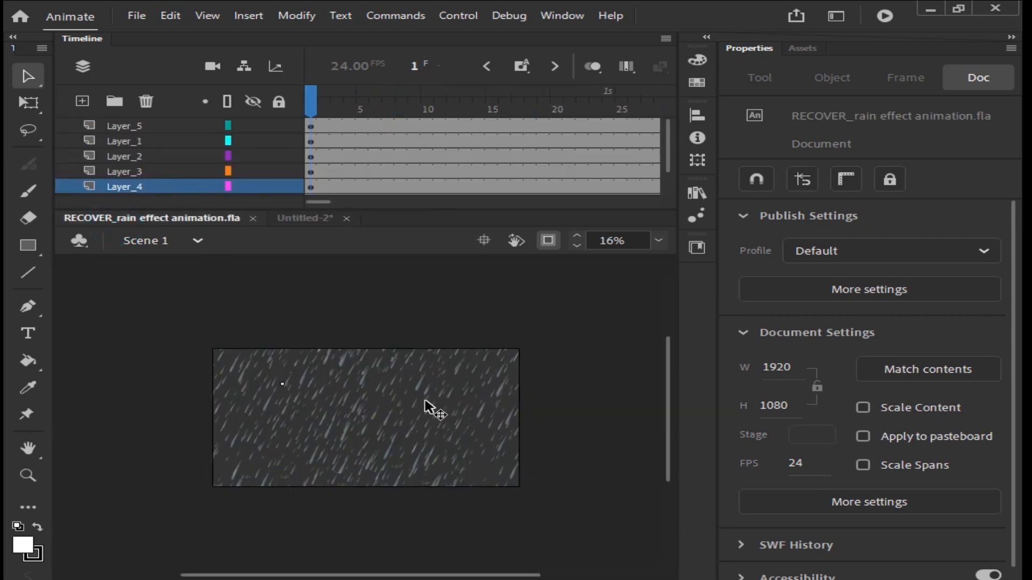
key("Return")
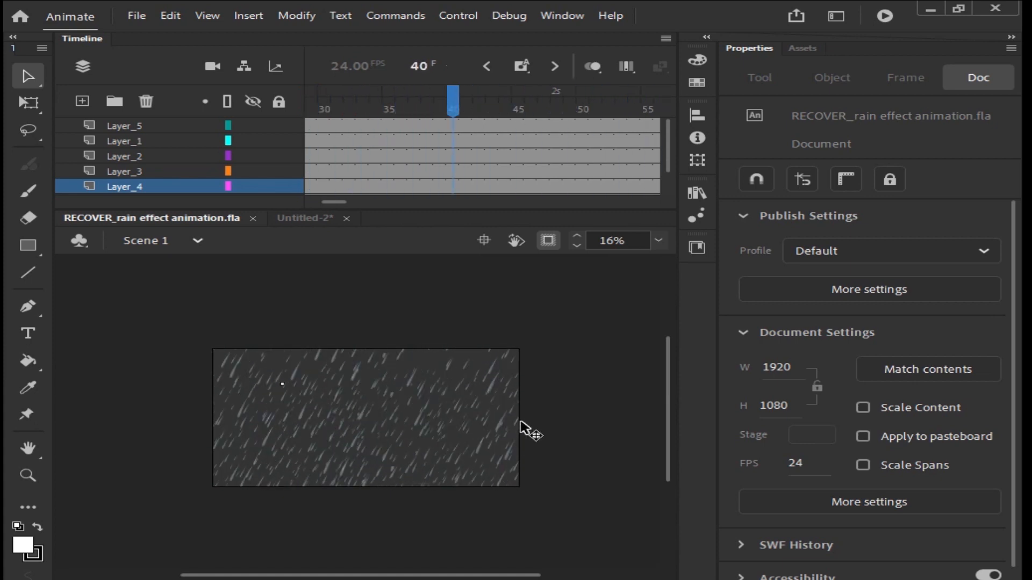
key("z")
left_click_drag(160, 325, 557, 533)
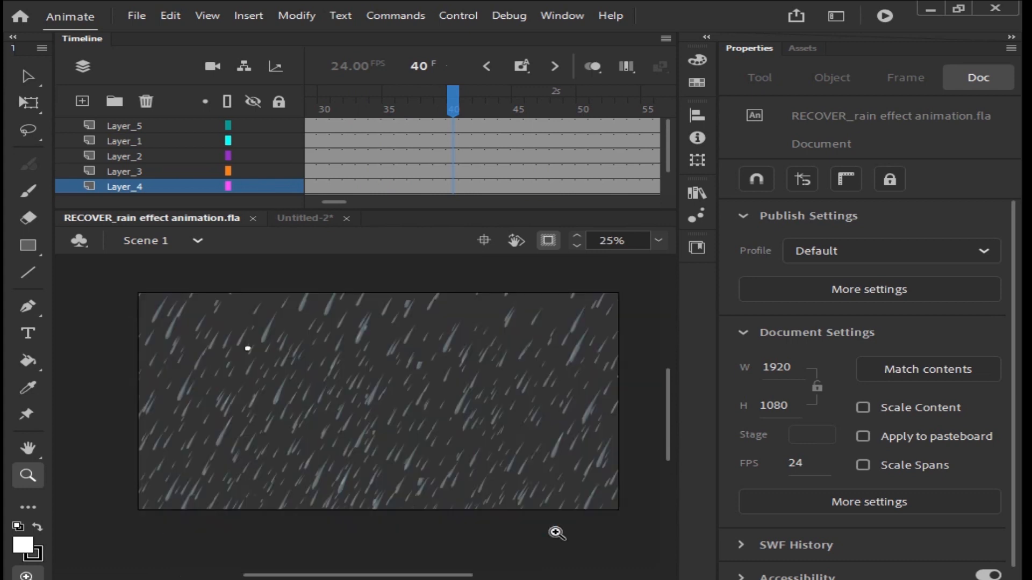
key("Return")
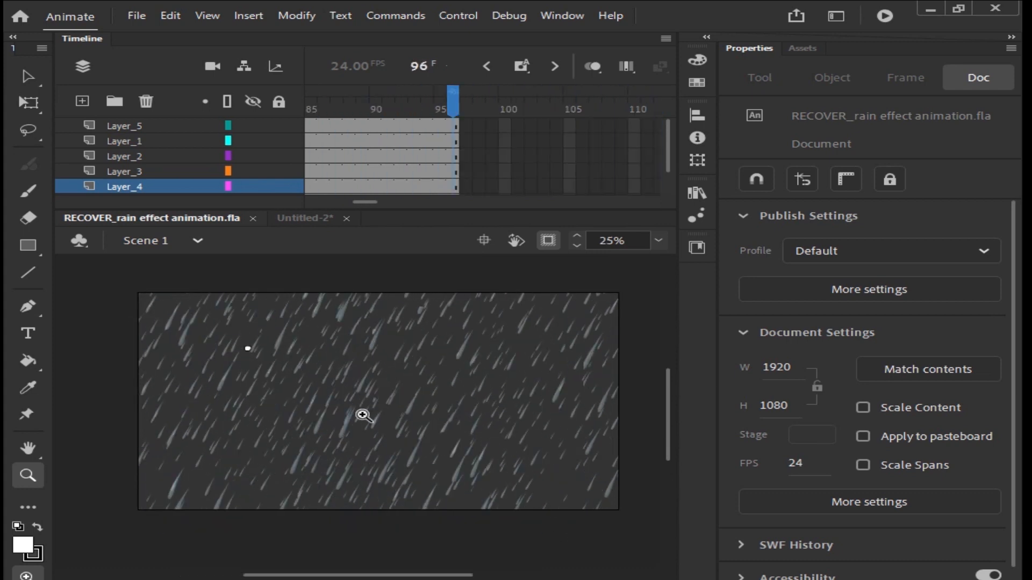
Step: Switch back to the Untitled-2 document and play it, zooming in and out to inspect the falling raindrops
left_click(305, 218)
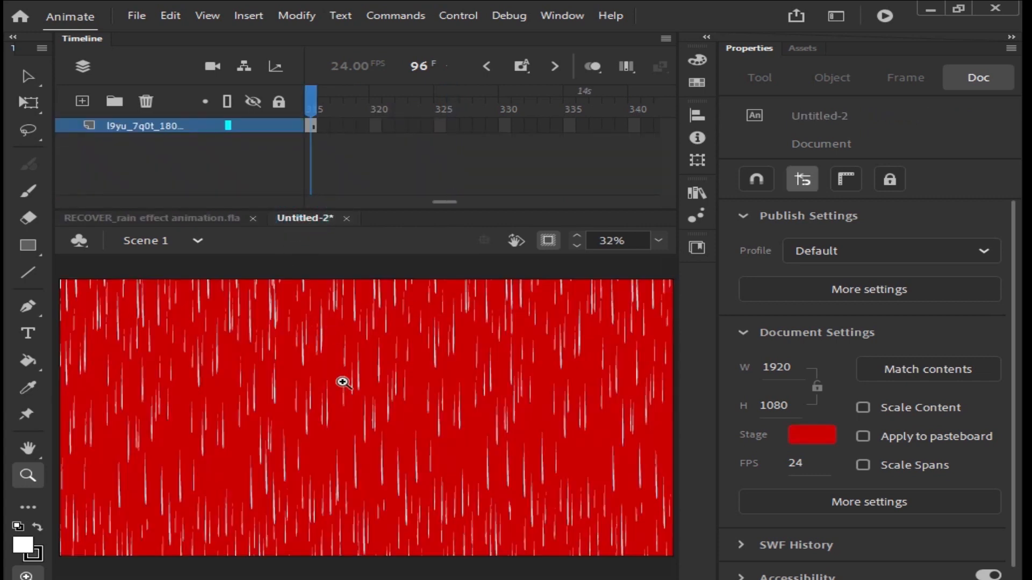
key("Return")
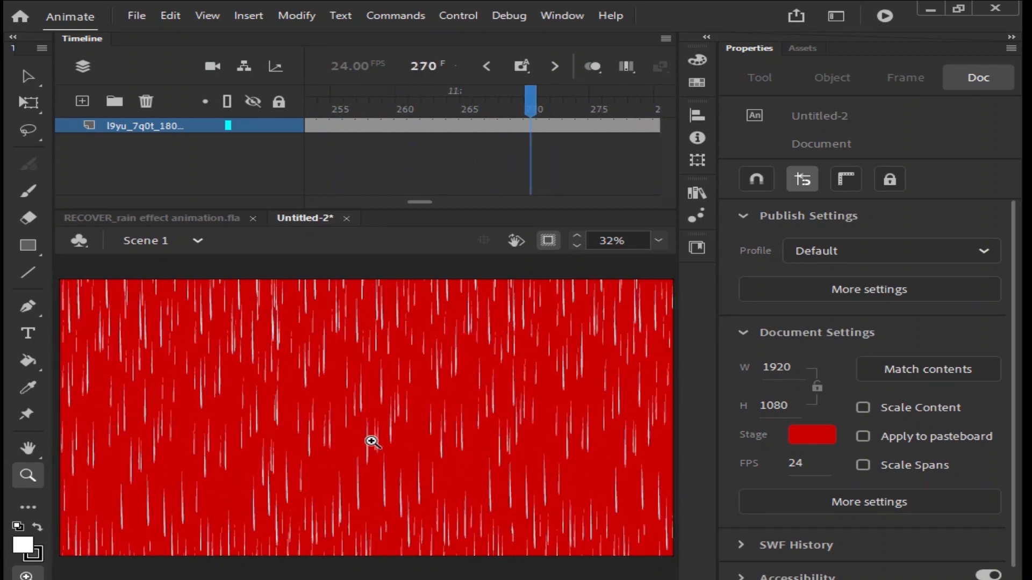
left_click_drag(171, 407, 387, 559)
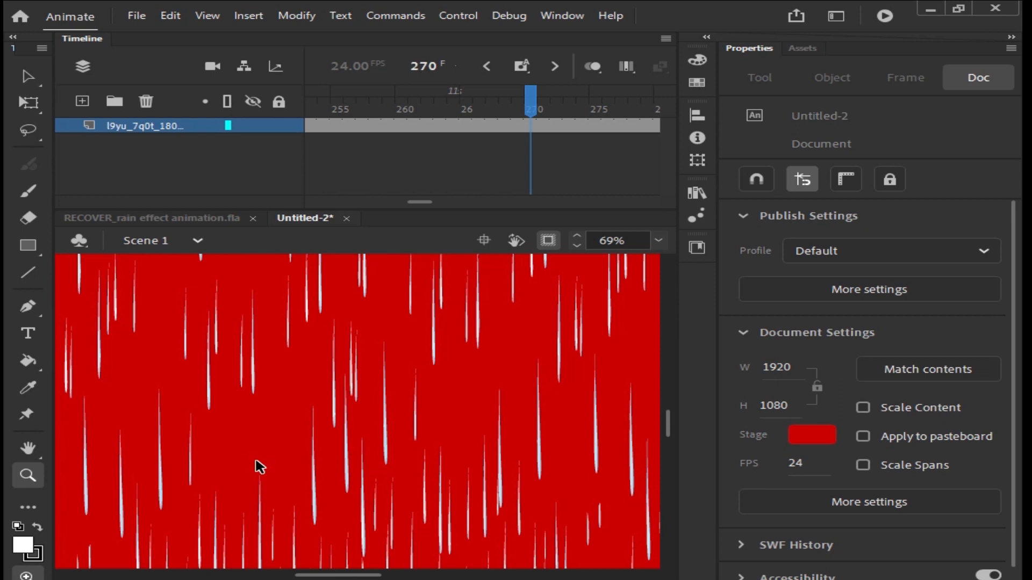
left_click(260, 466, "alt")
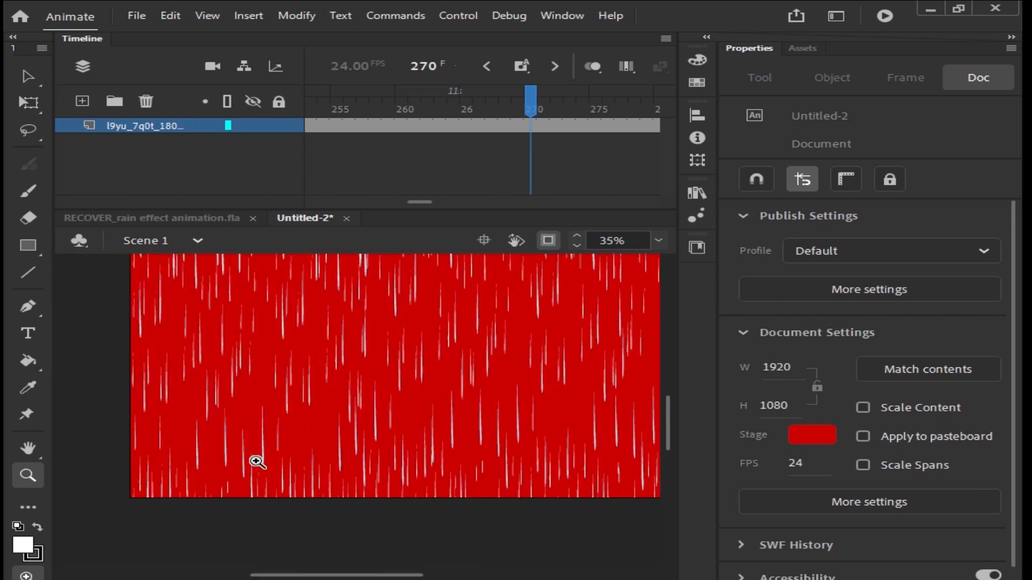
left_click_drag(405, 375, 361, 431)
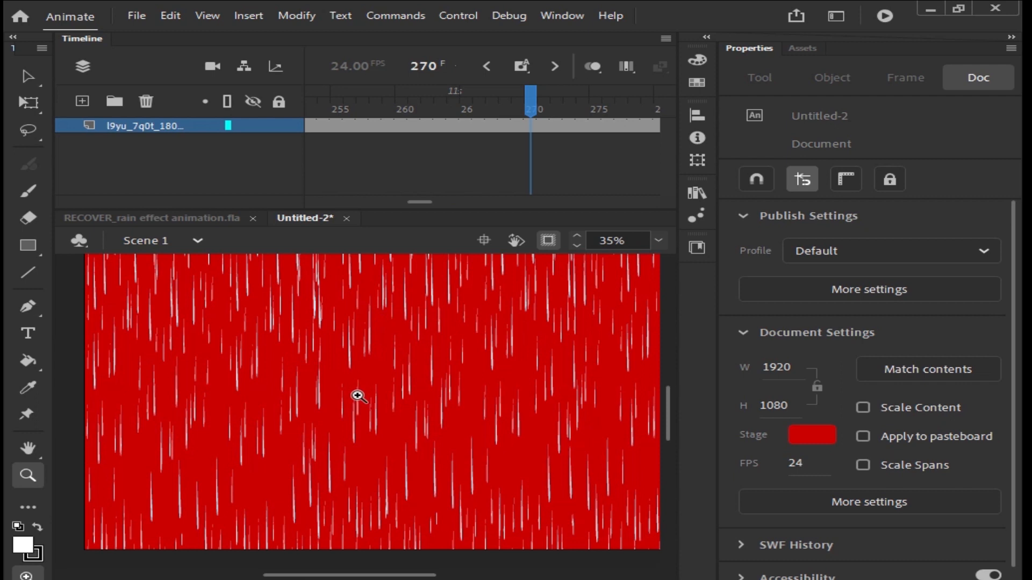
scroll(376, 395, "right", 3)
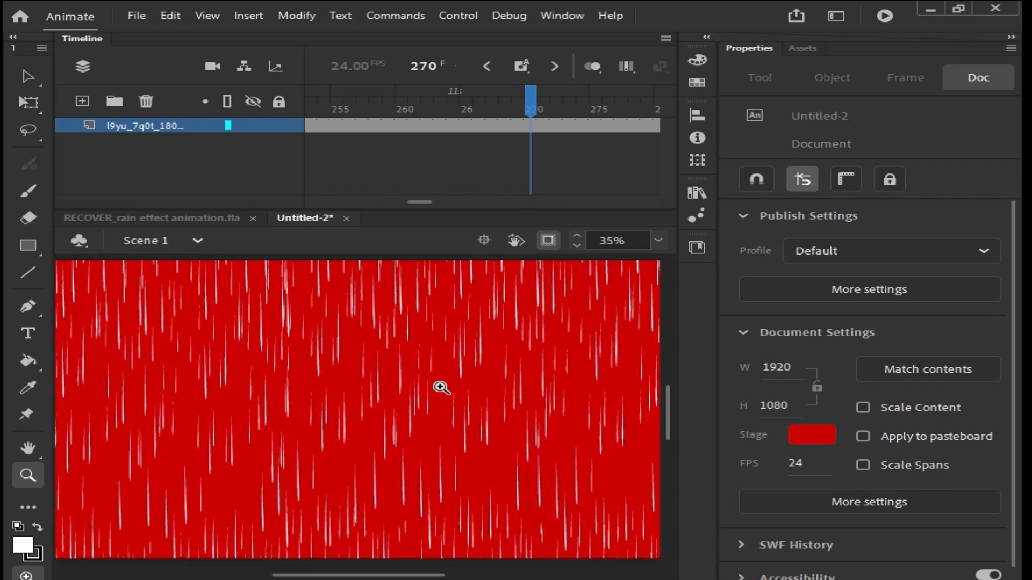